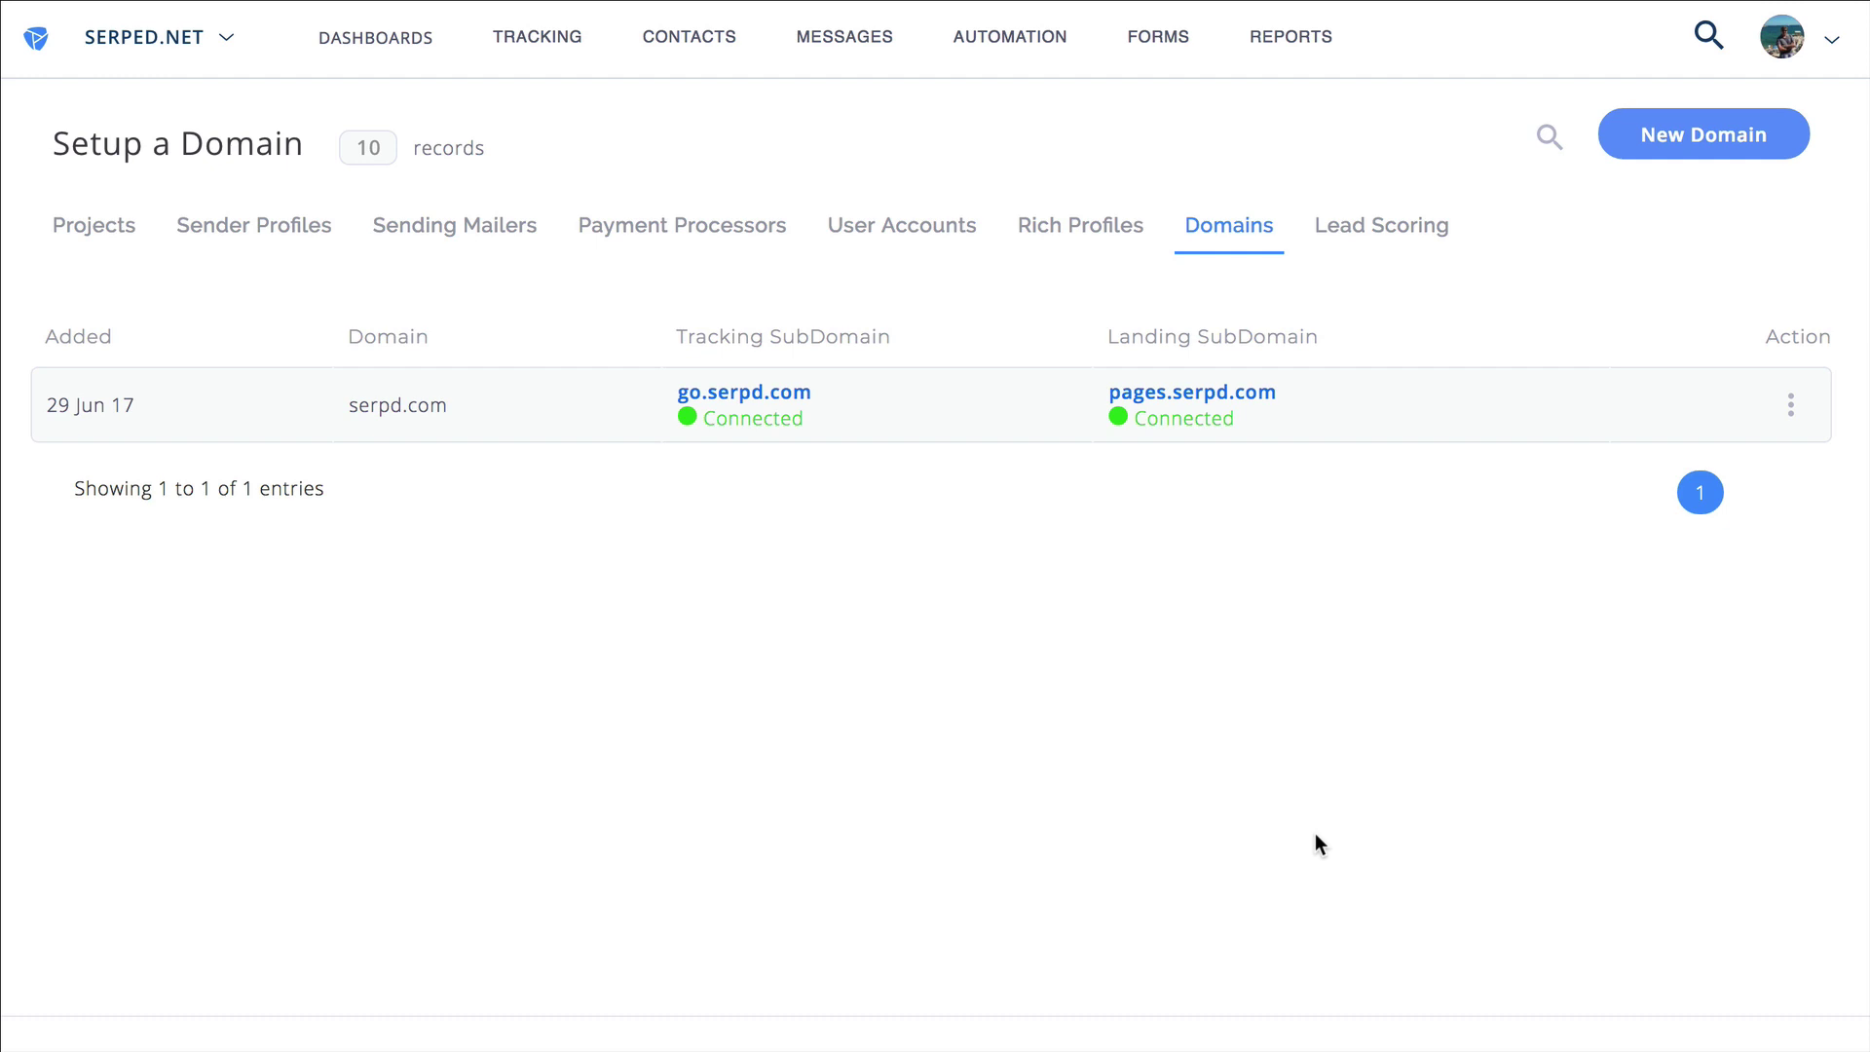
Step: Open the account options menu and close it again without changes
left_click(1811, 44)
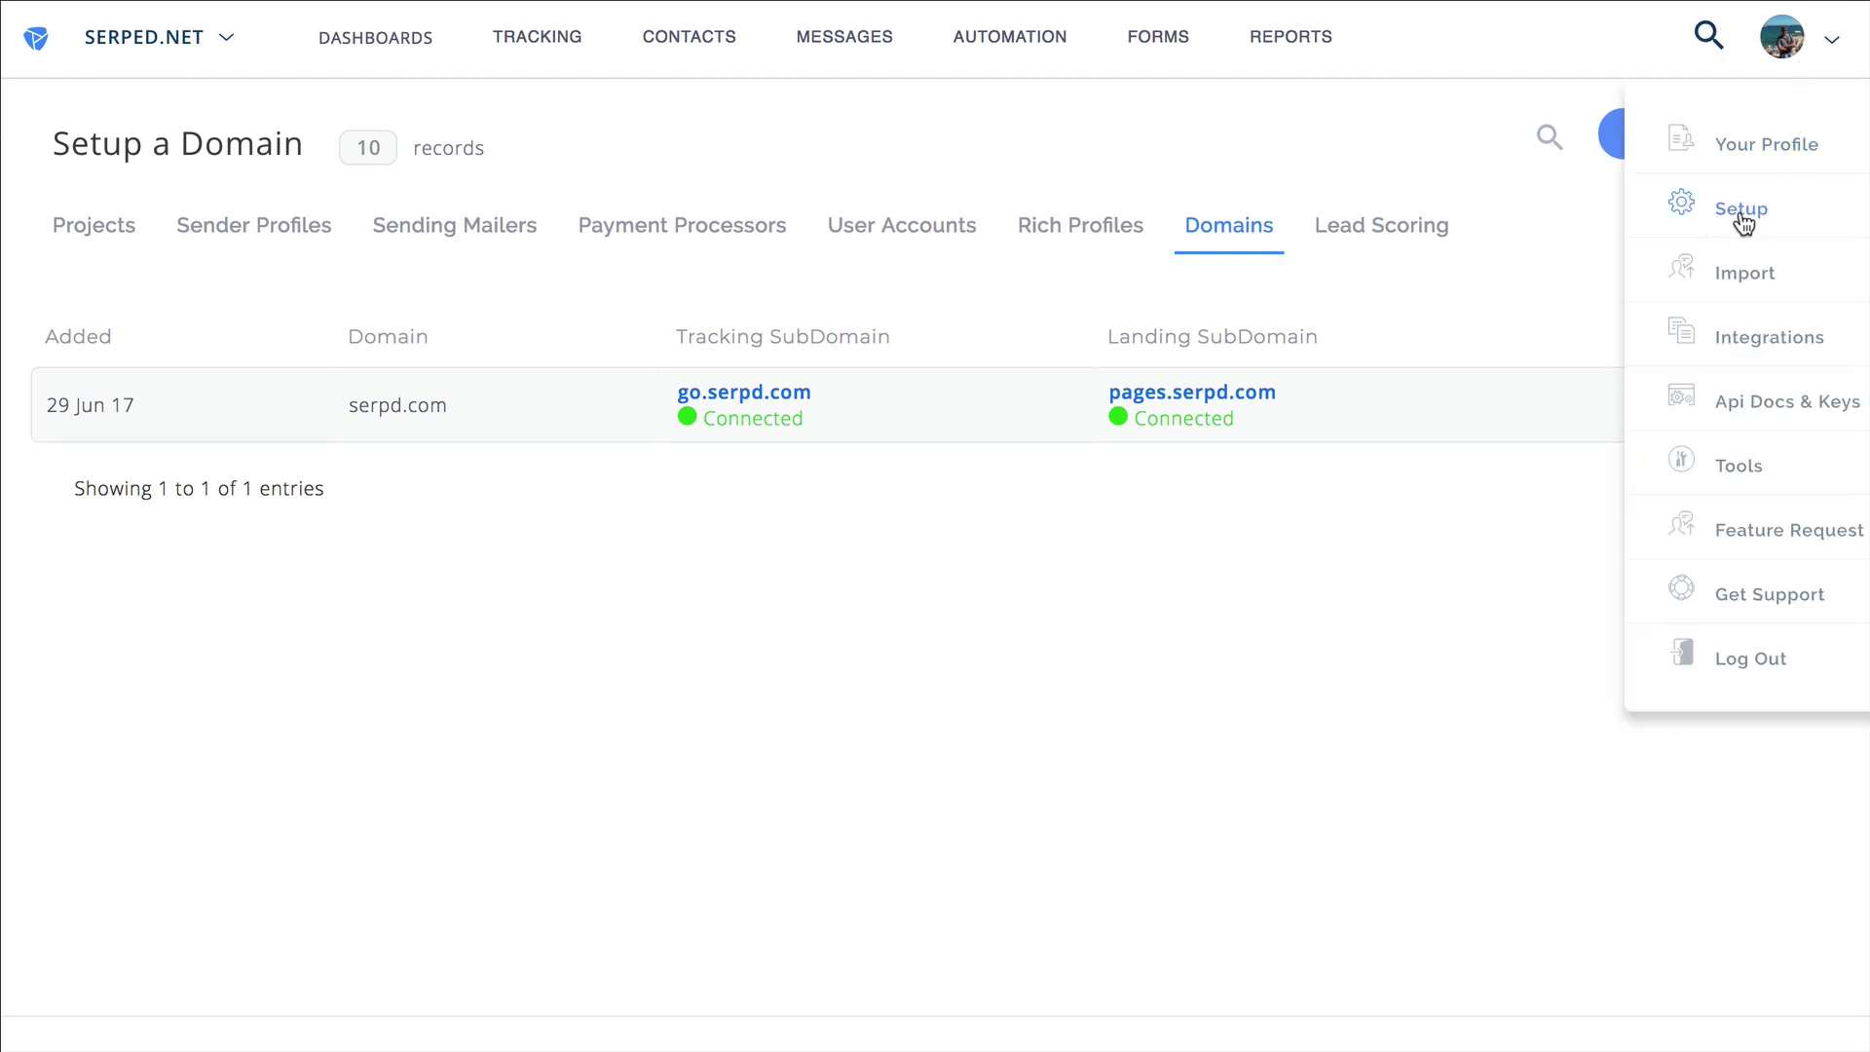
left_click(1429, 529)
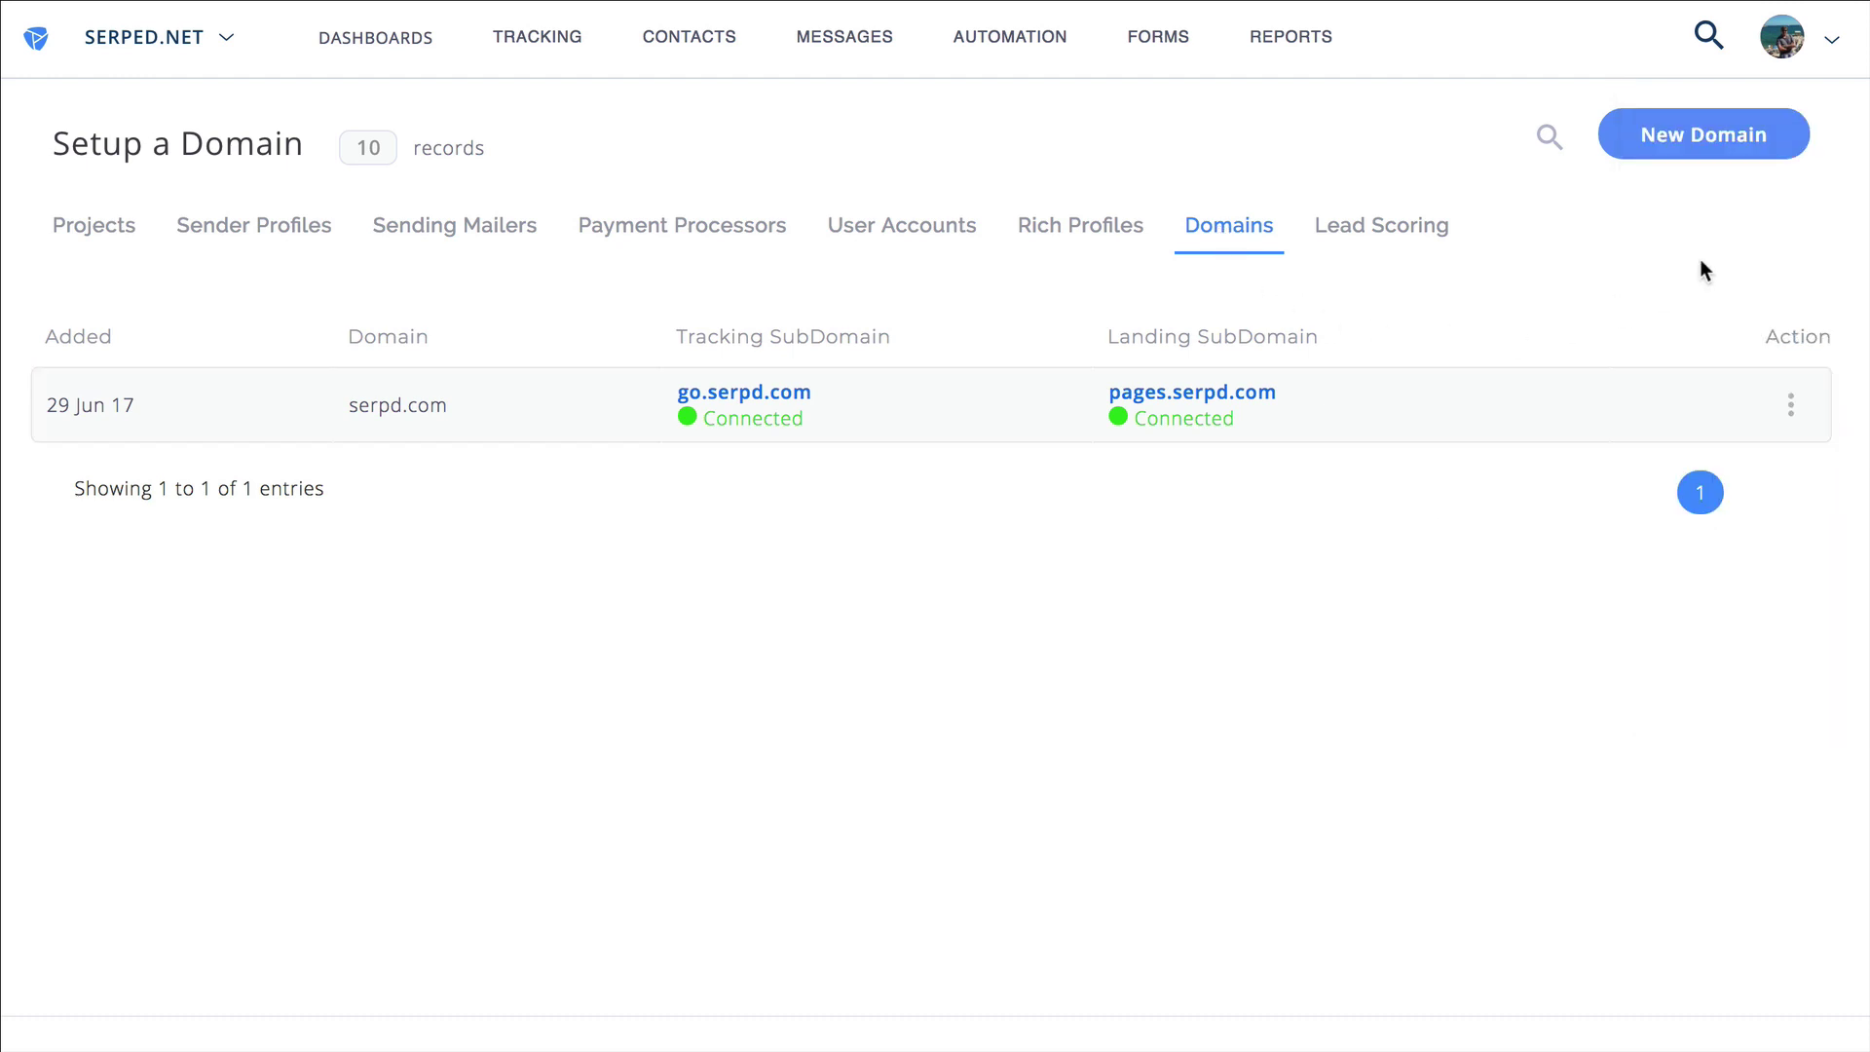
Step: Start a new custom domain joinus.ws with tracking subdomain 'you' and landing page subdomain 'www'
left_click(1719, 151)
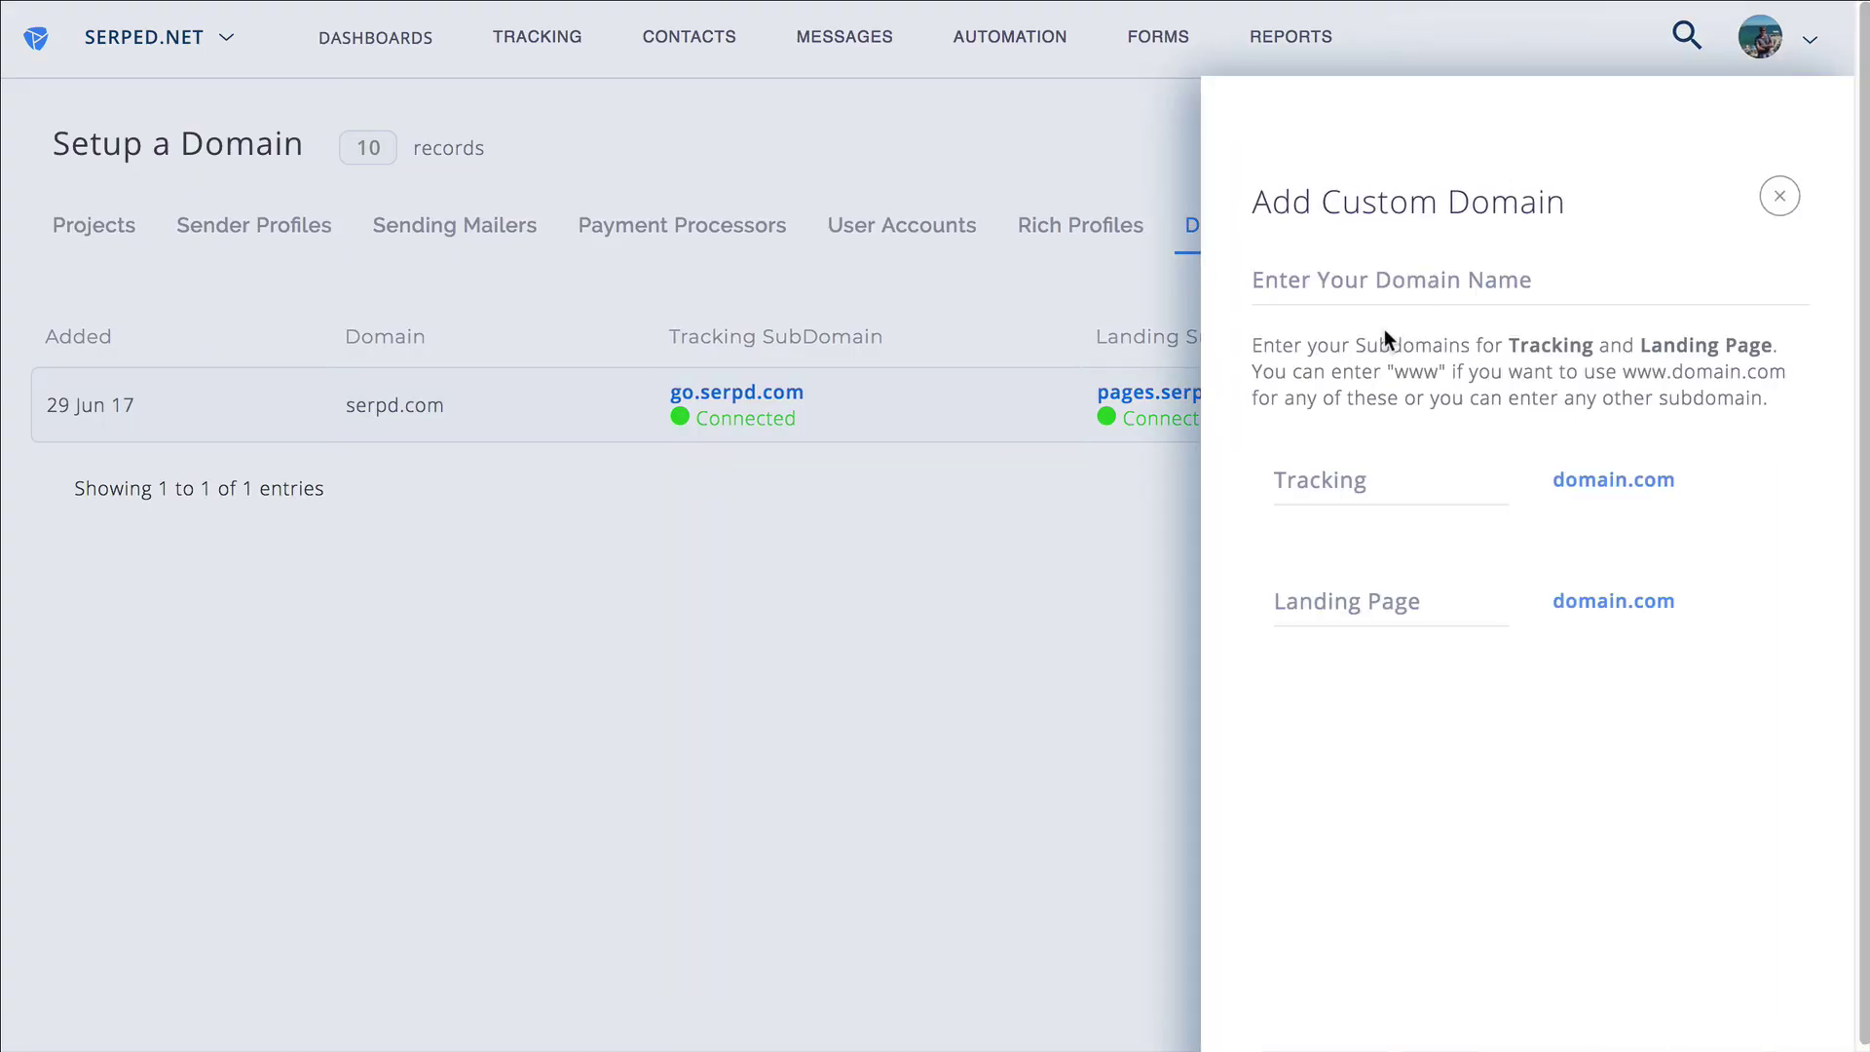
left_click(1334, 296)
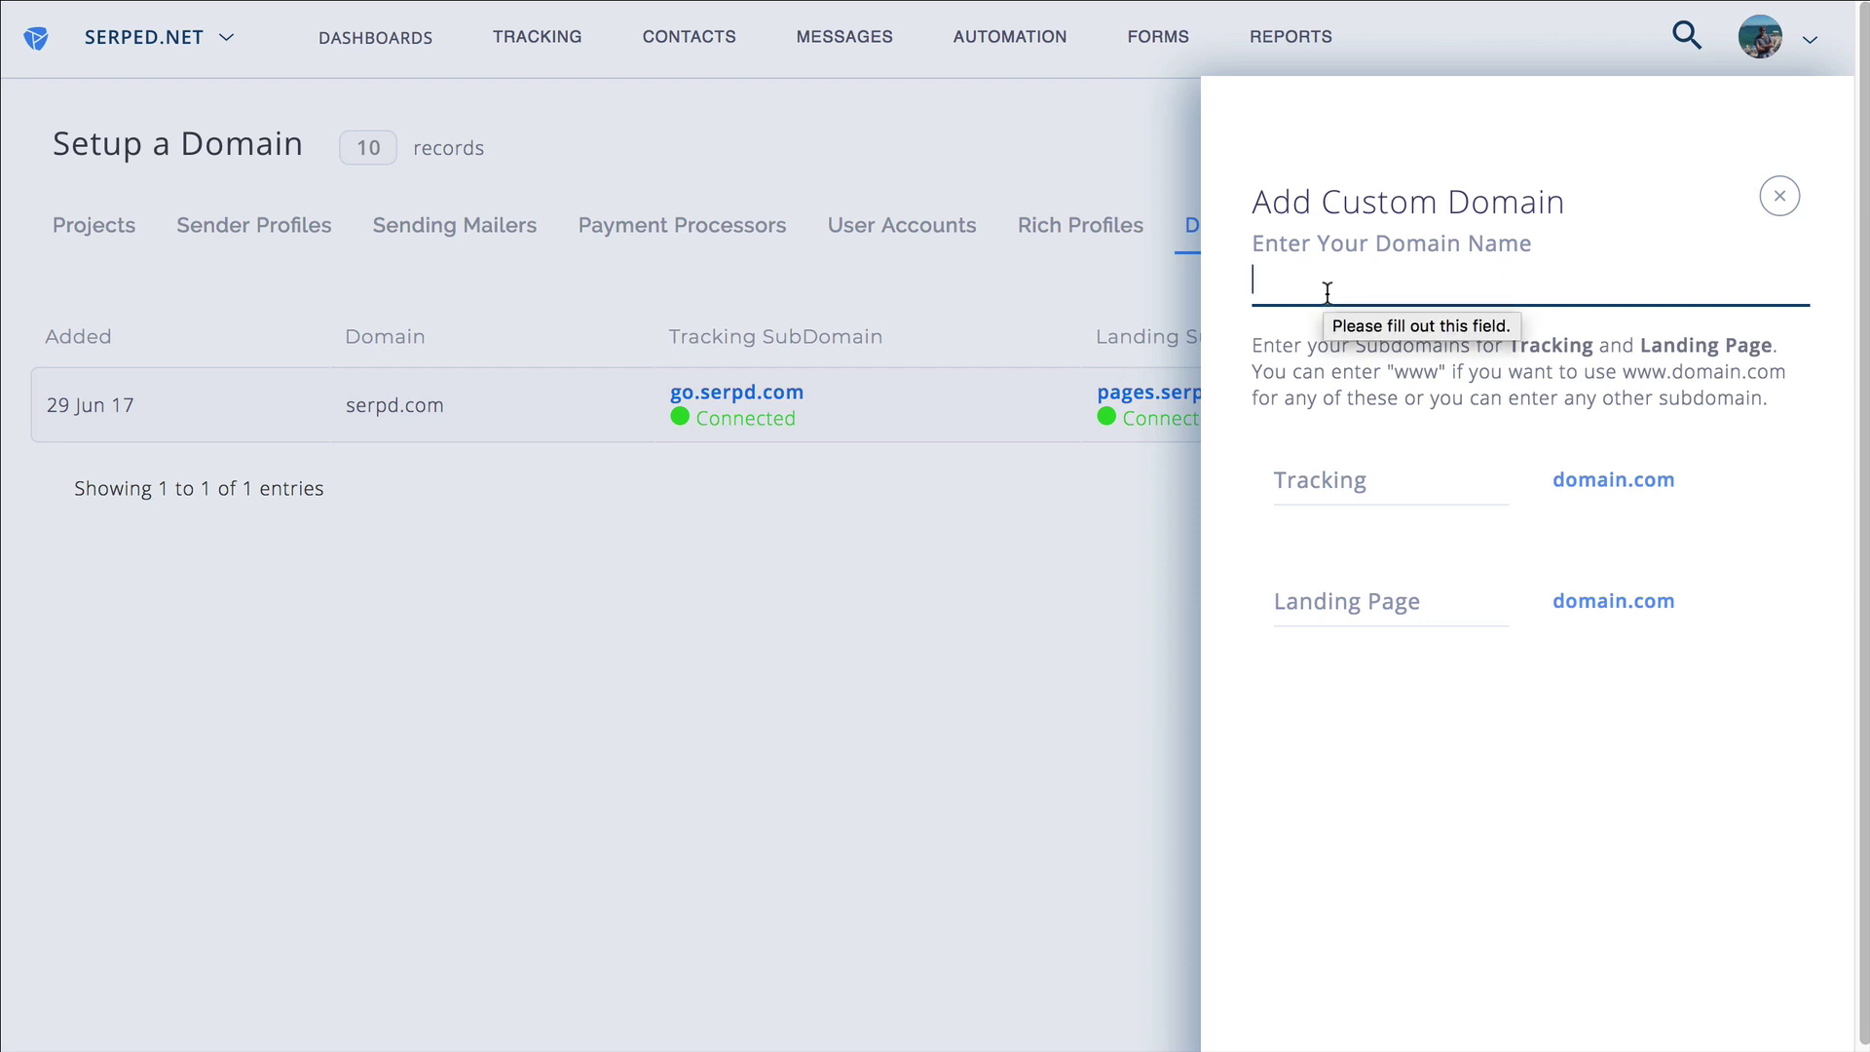
type("joinus.ws")
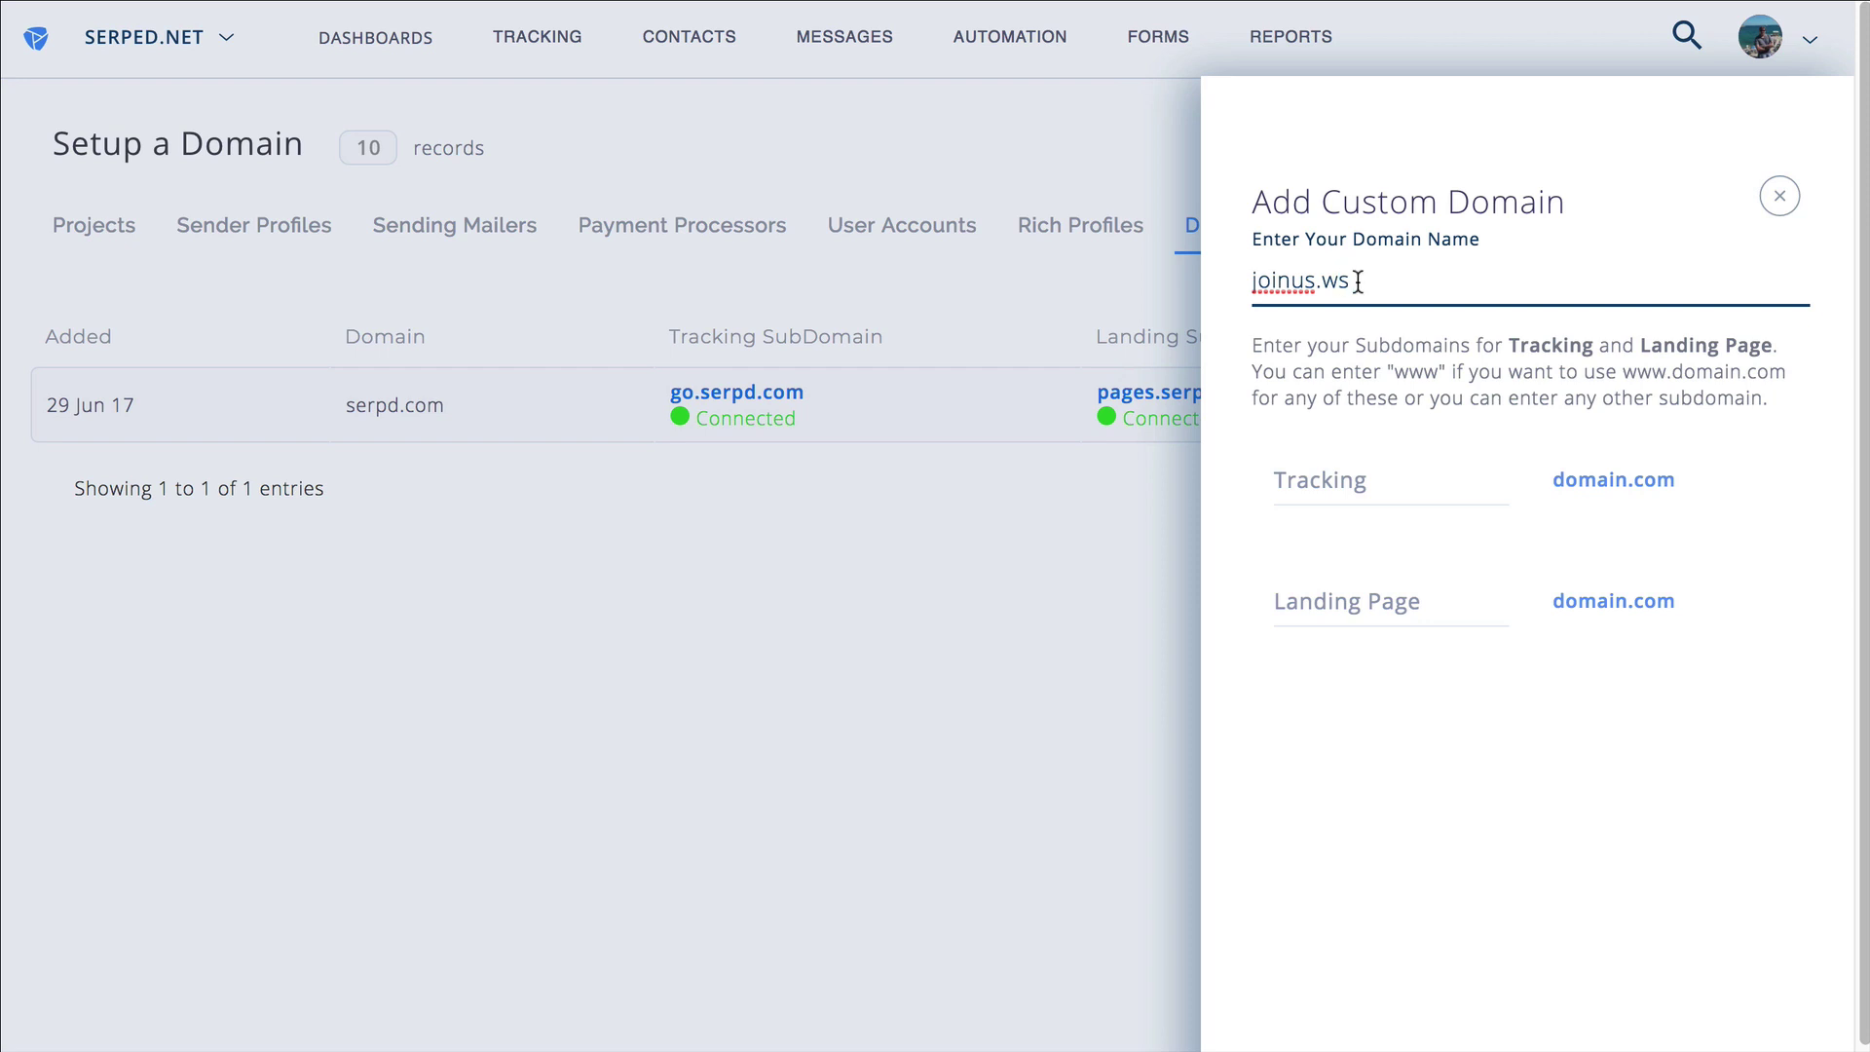
left_click(1402, 480)
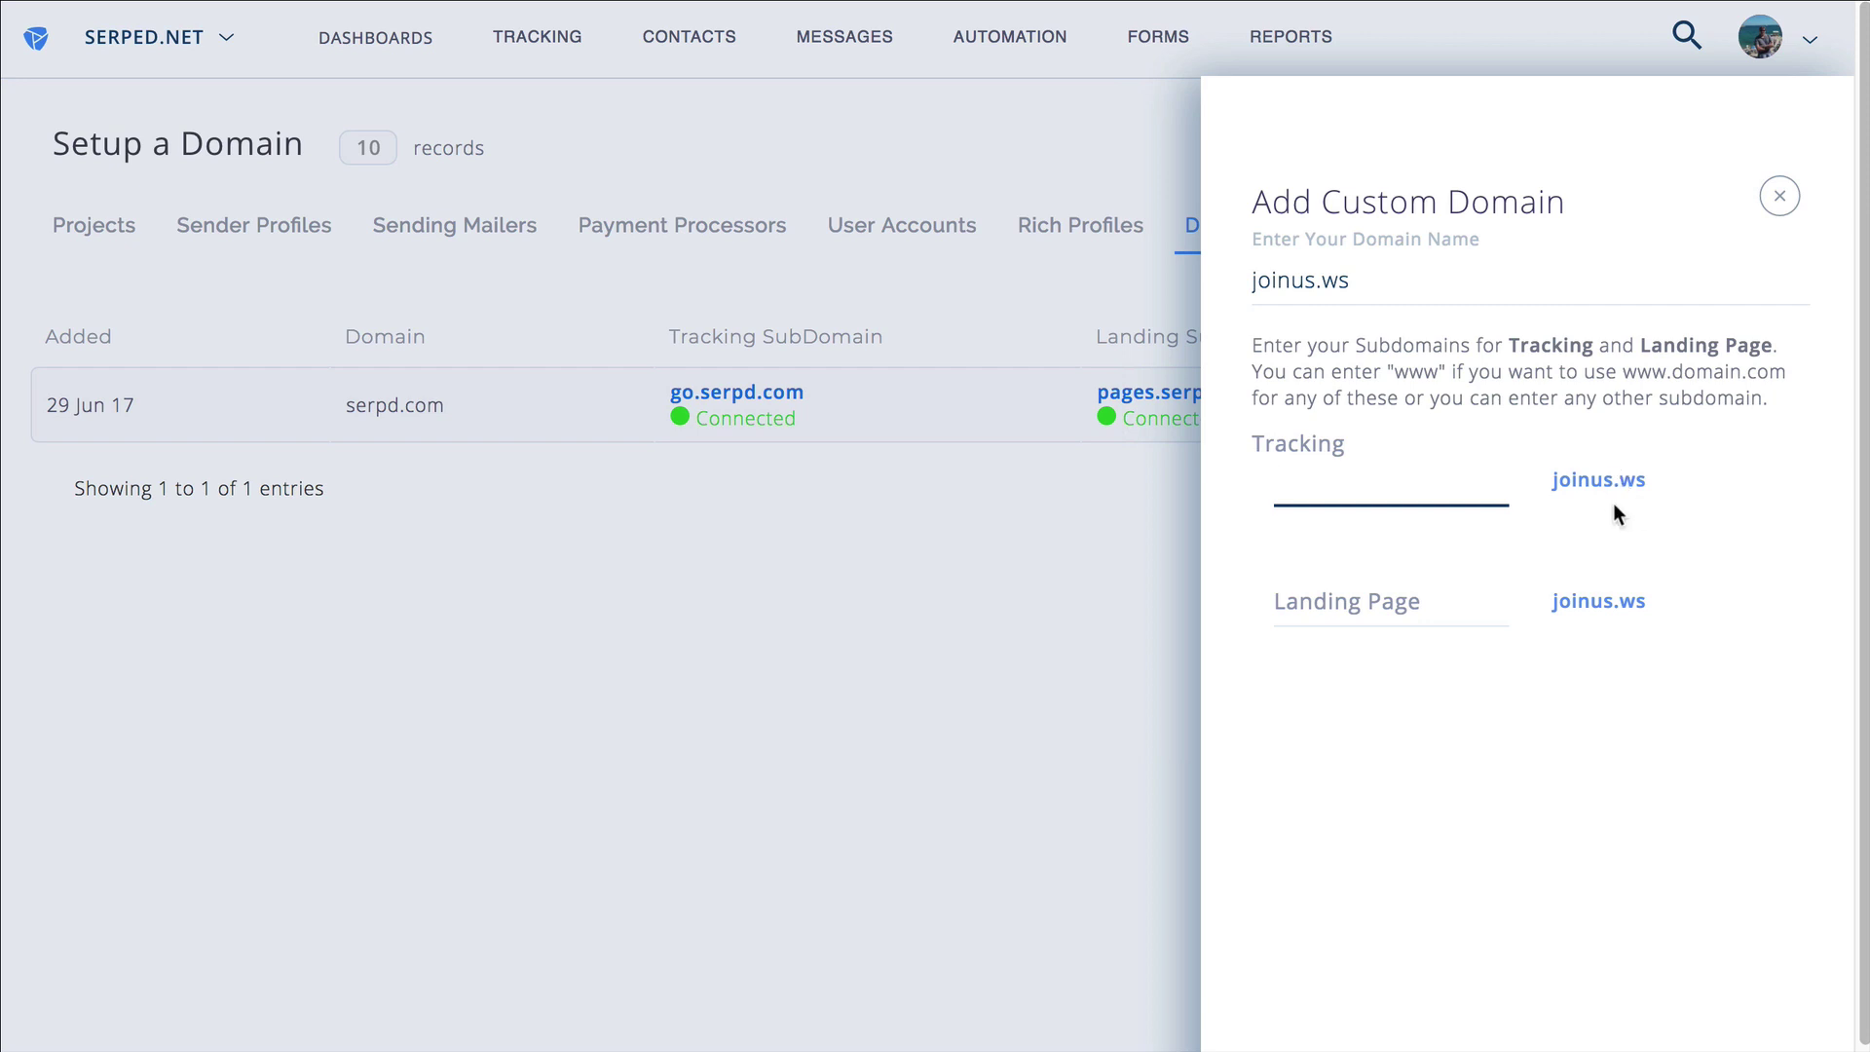
type("you")
left_click(1404, 606)
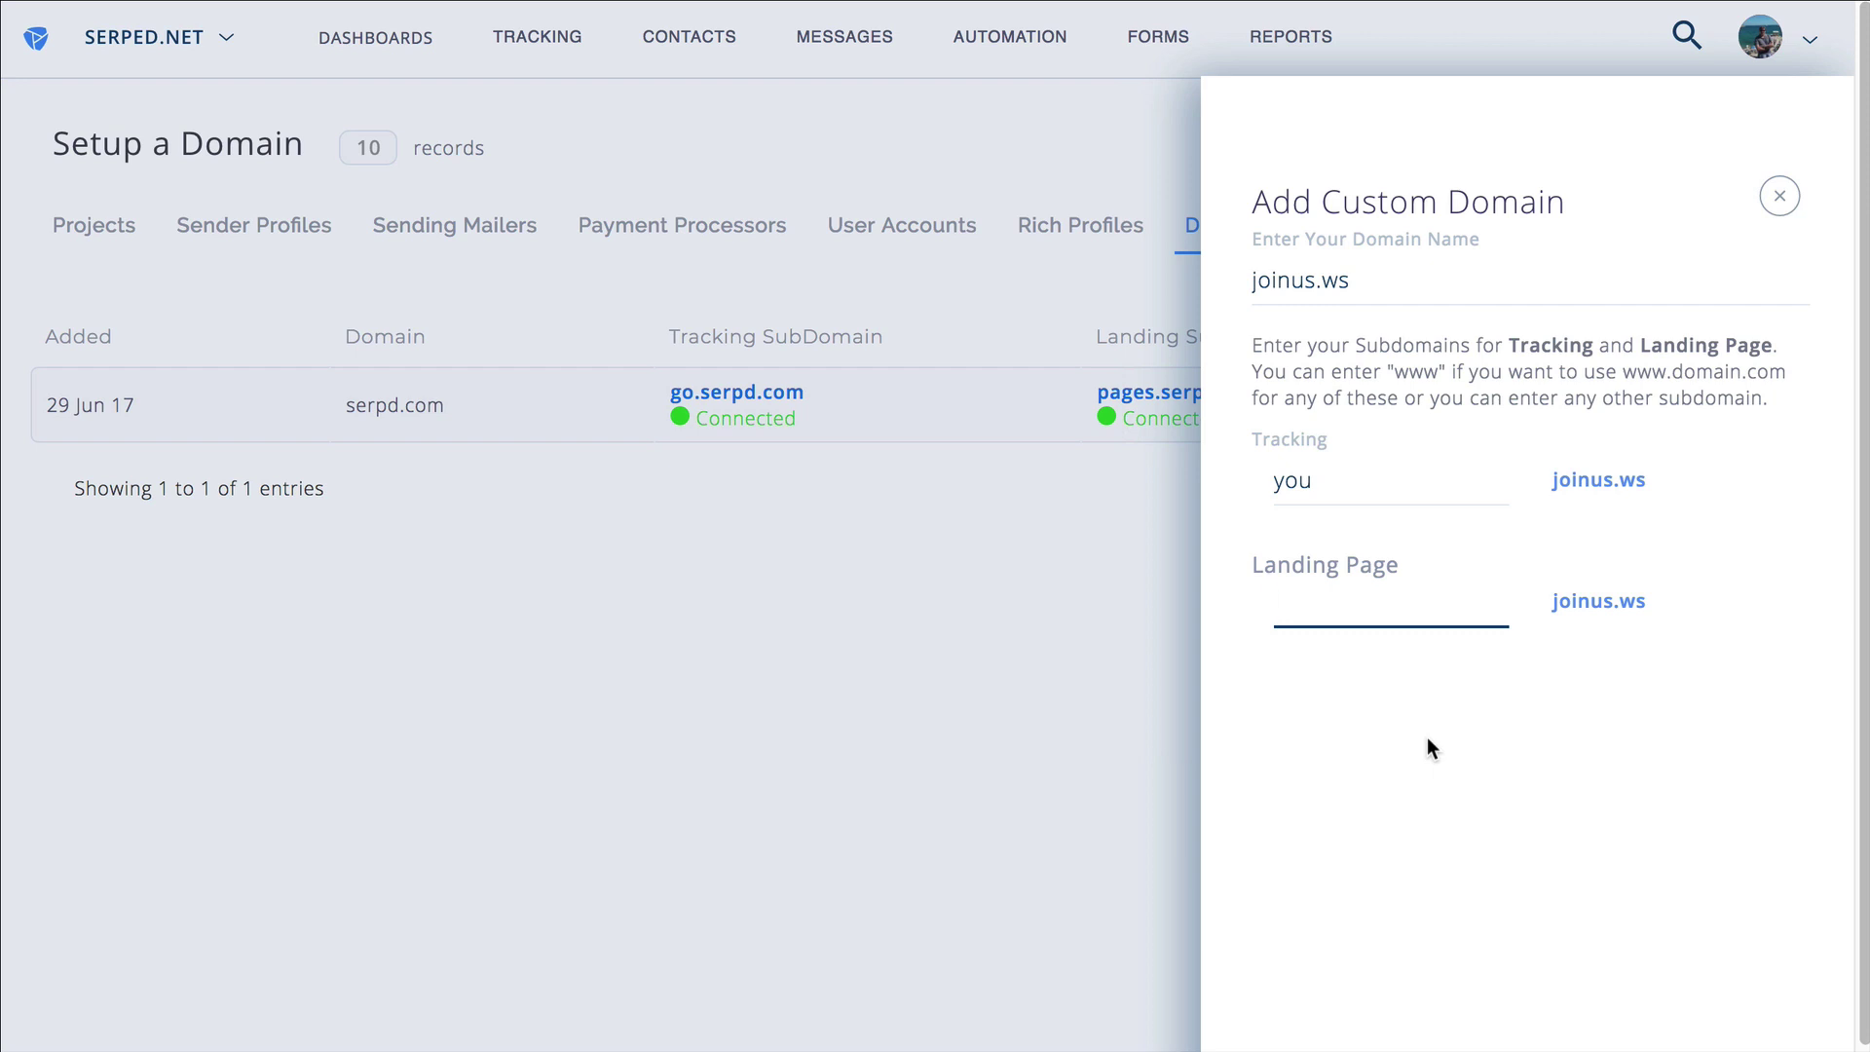
type("www")
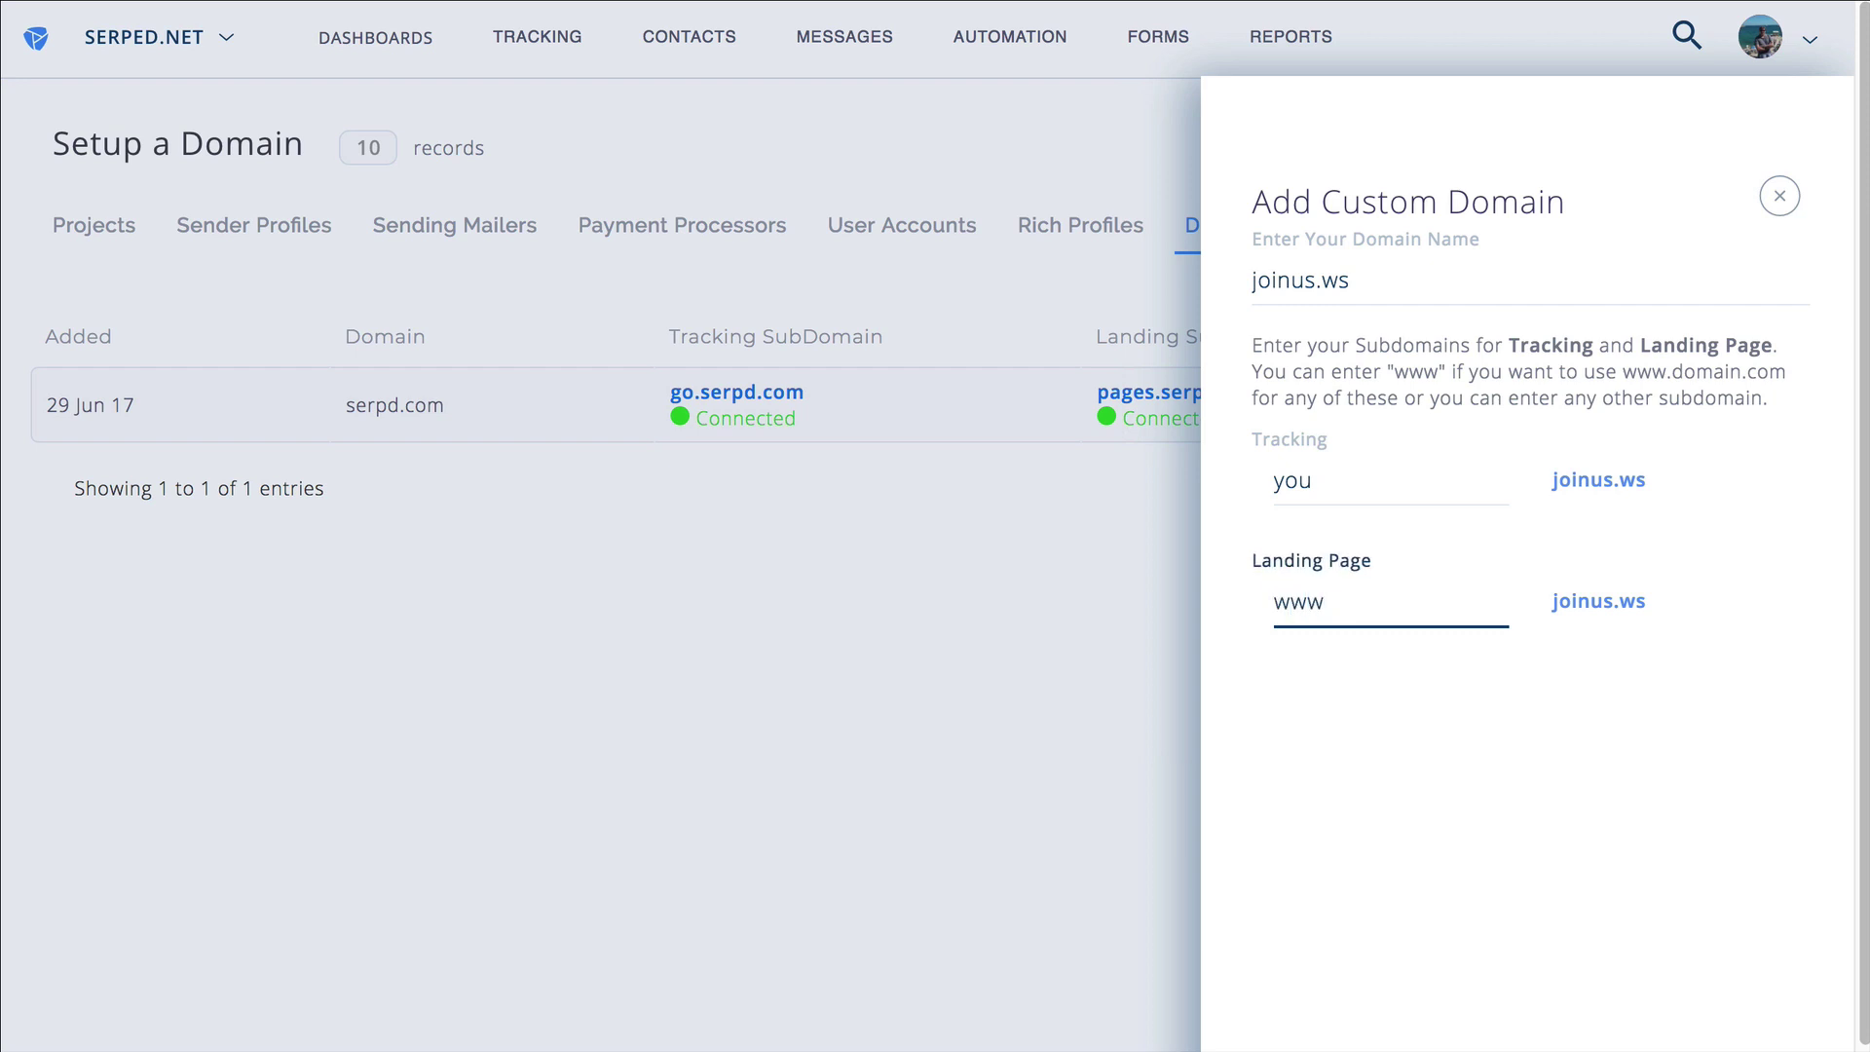
type(".")
key("BackSpace")
left_click(1470, 690)
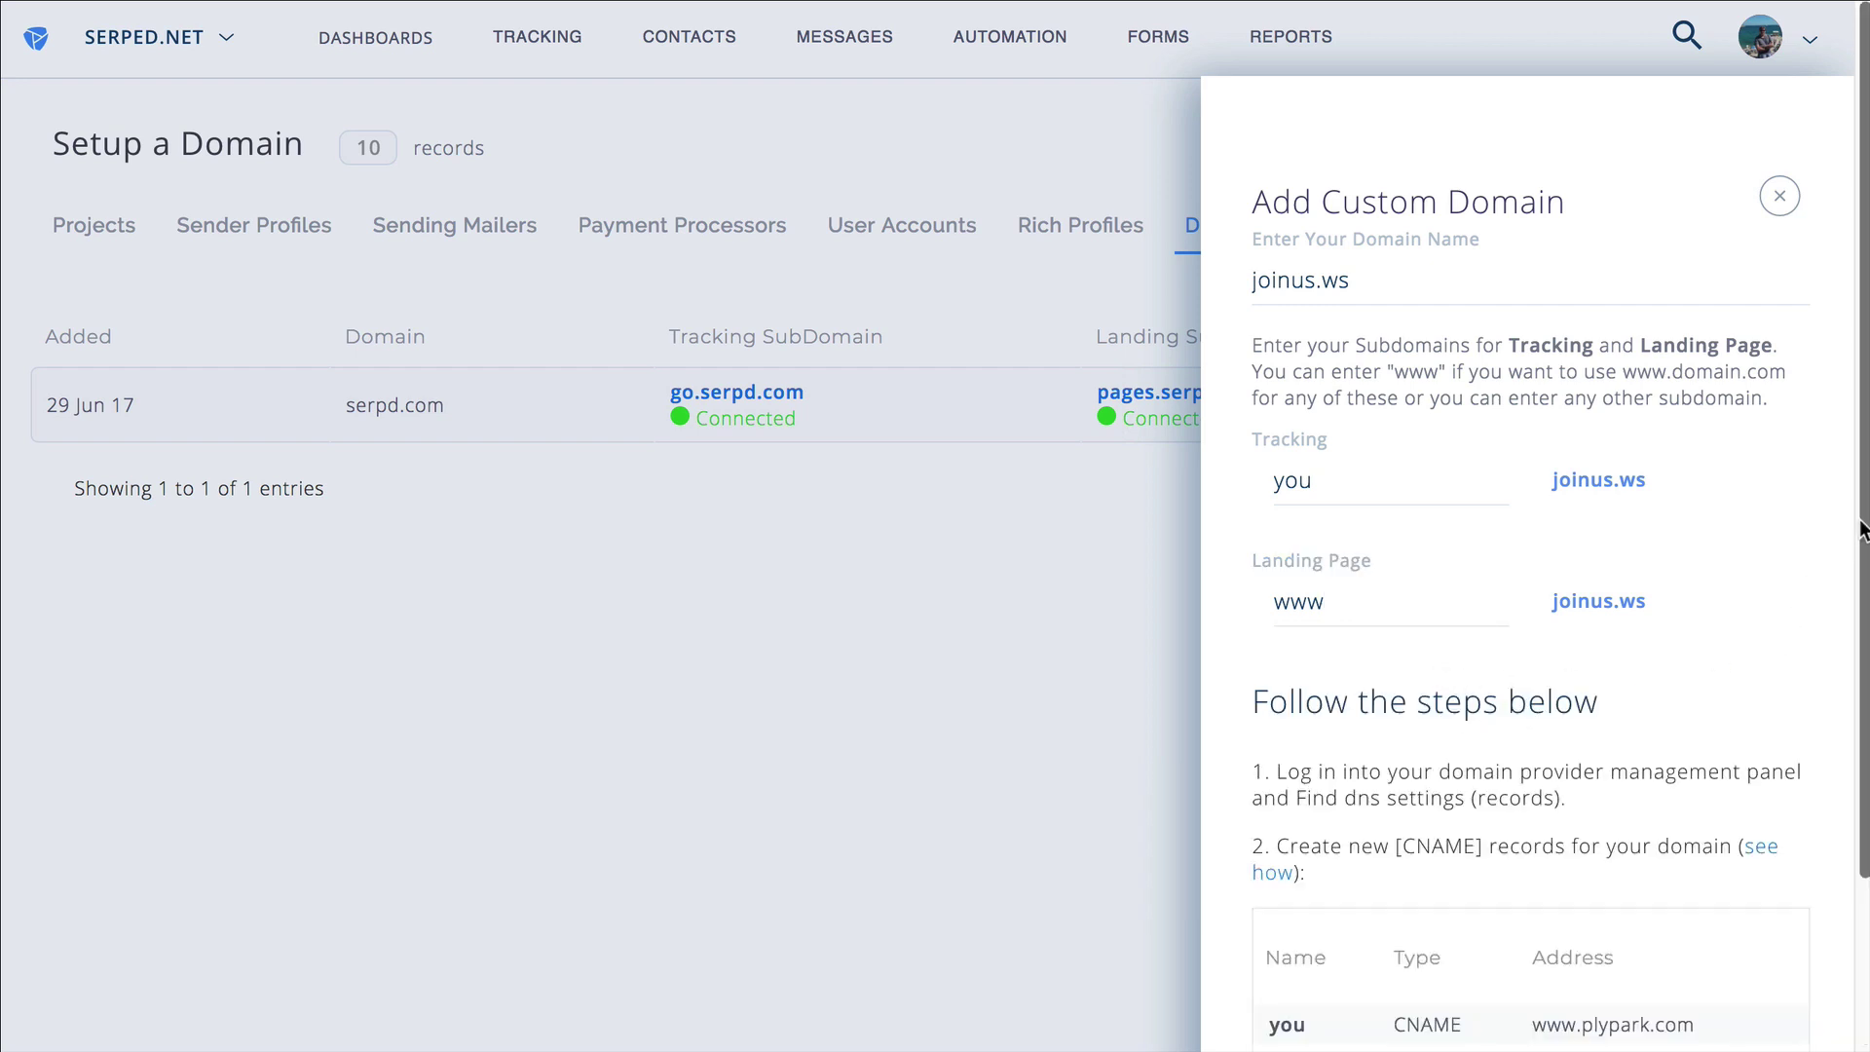
left_click_drag(1860, 550, 1858, 777)
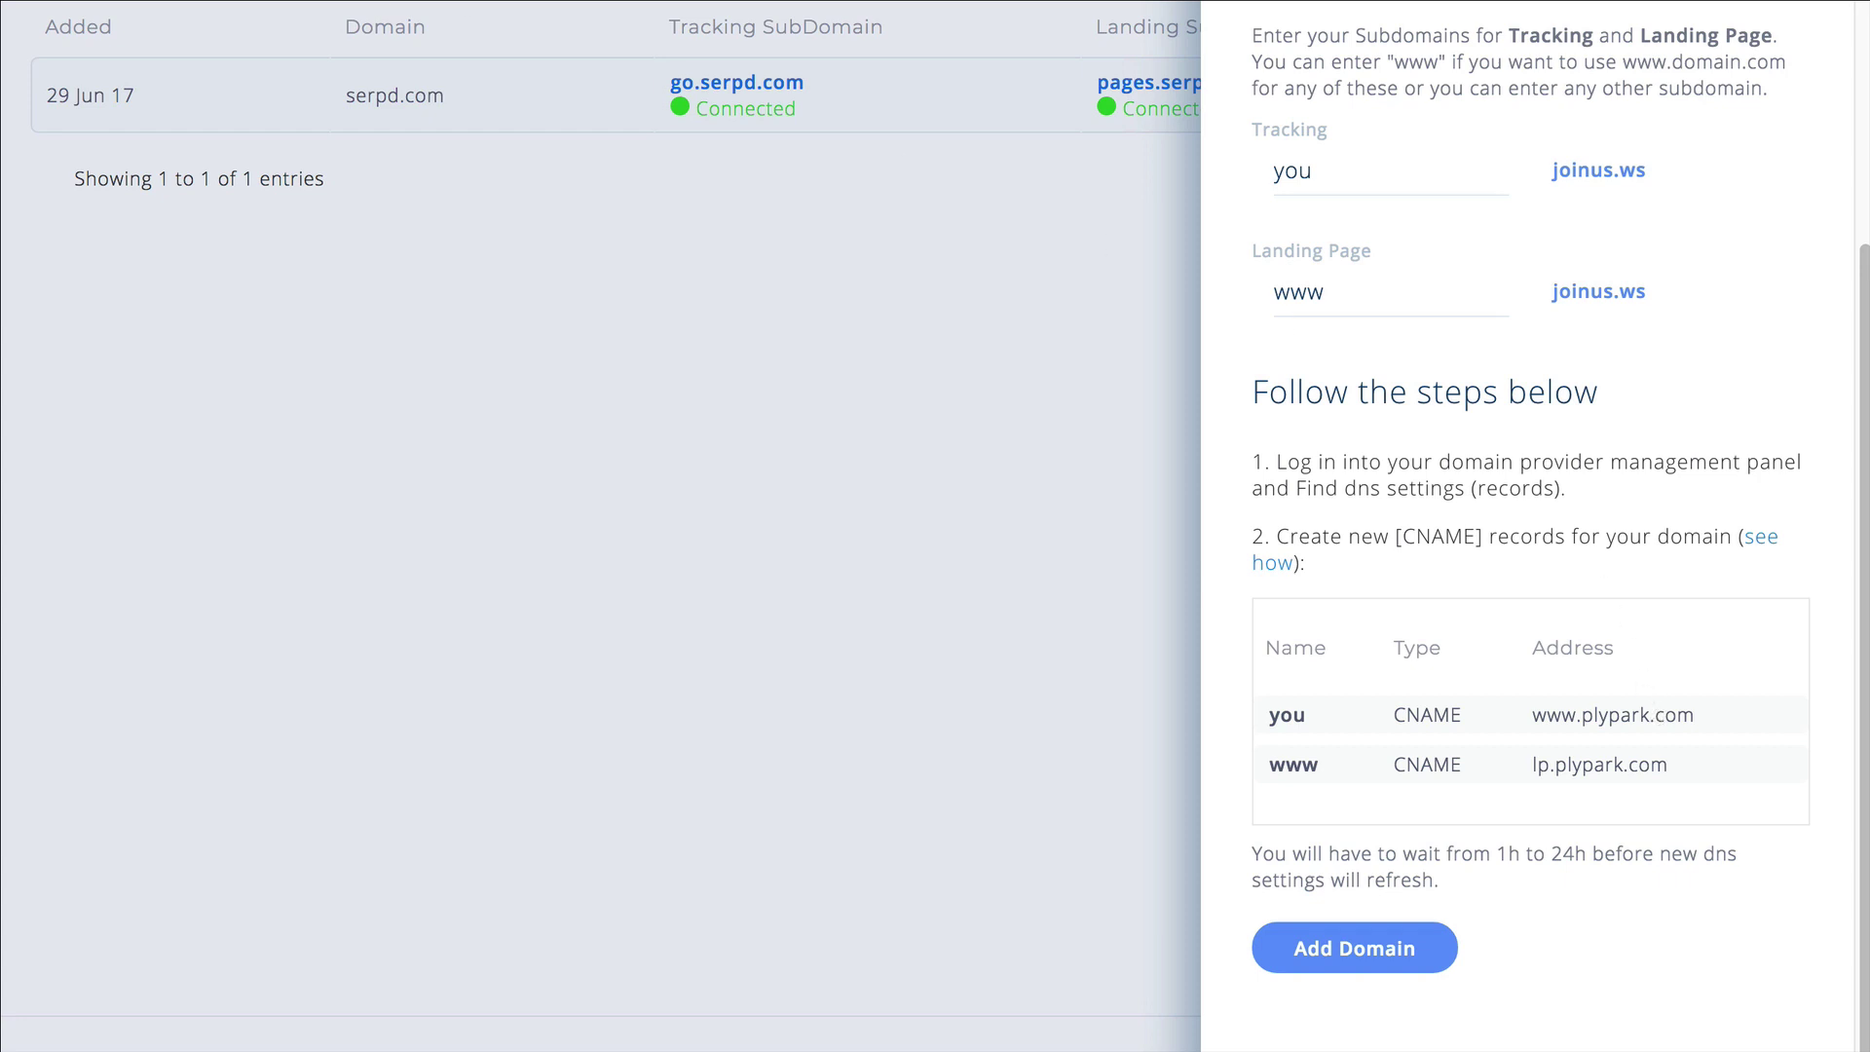
Step: Switch to Cloudflare and review the joinus.ws DNS records list
left_click(545, 13)
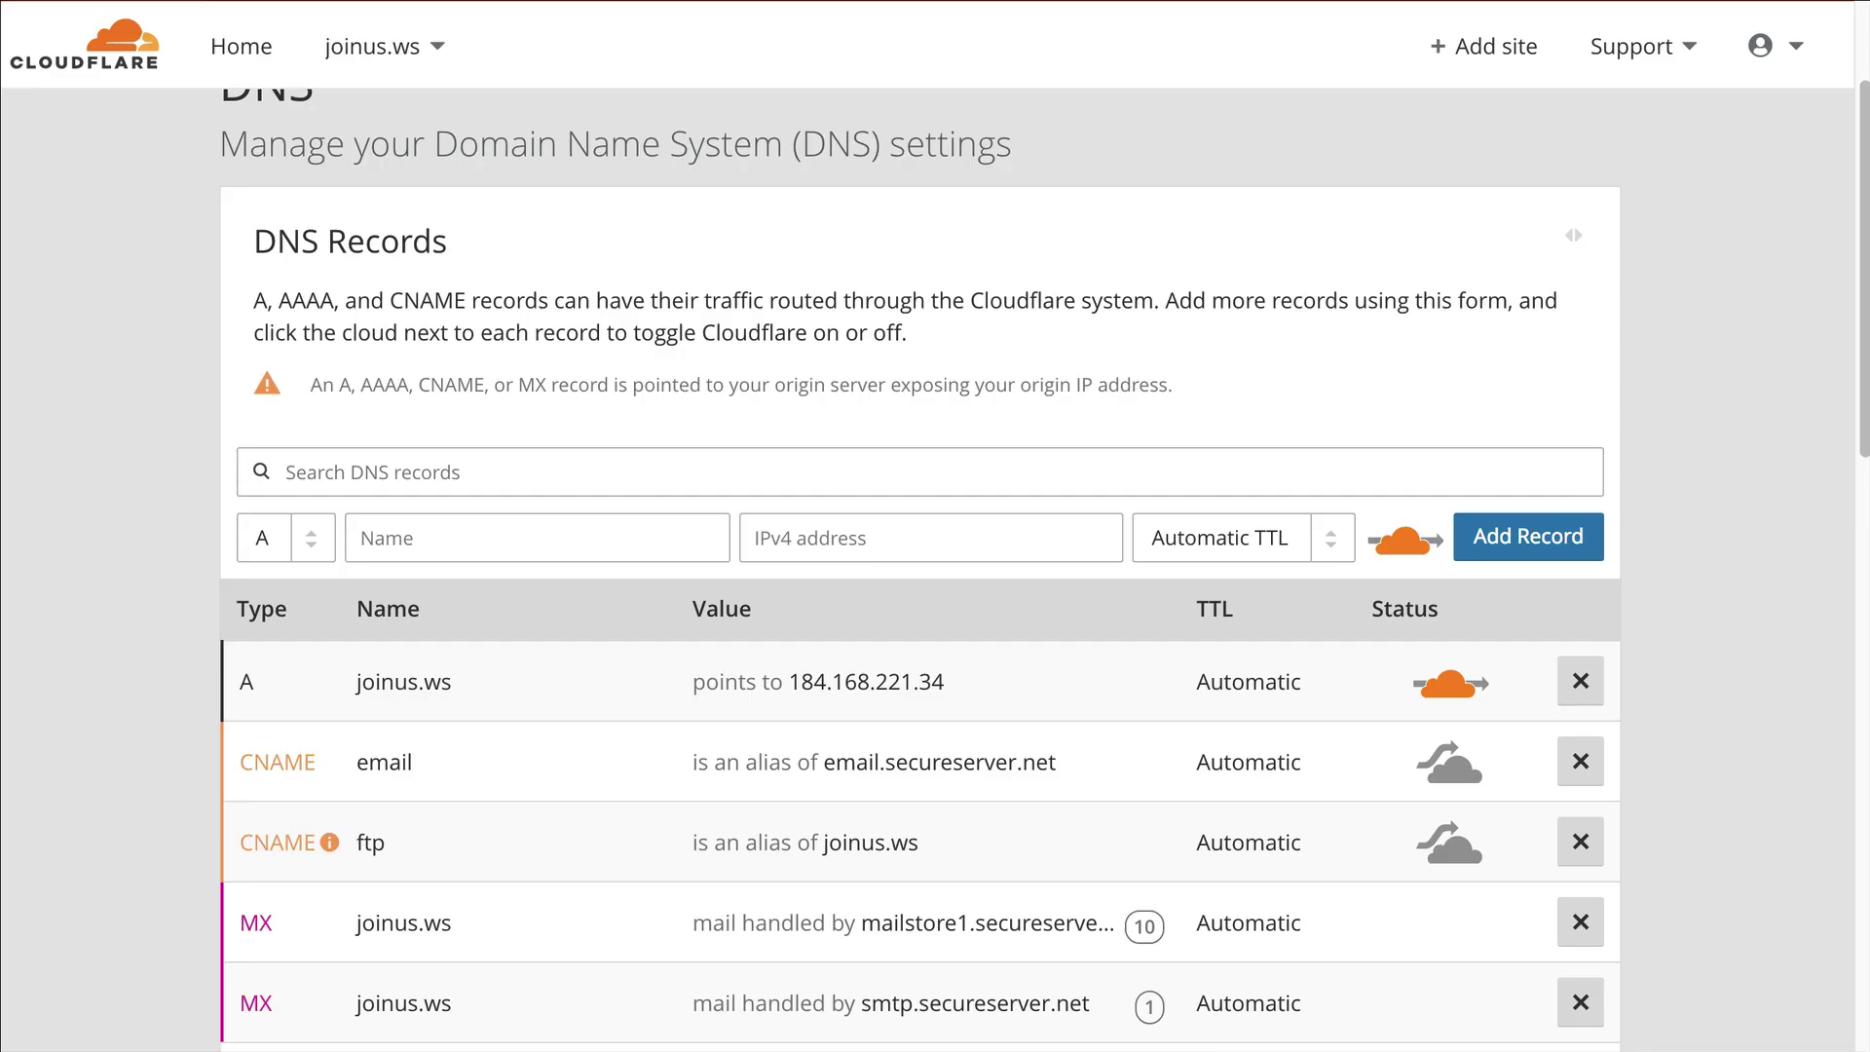
scroll(1860, 360, "up", 1)
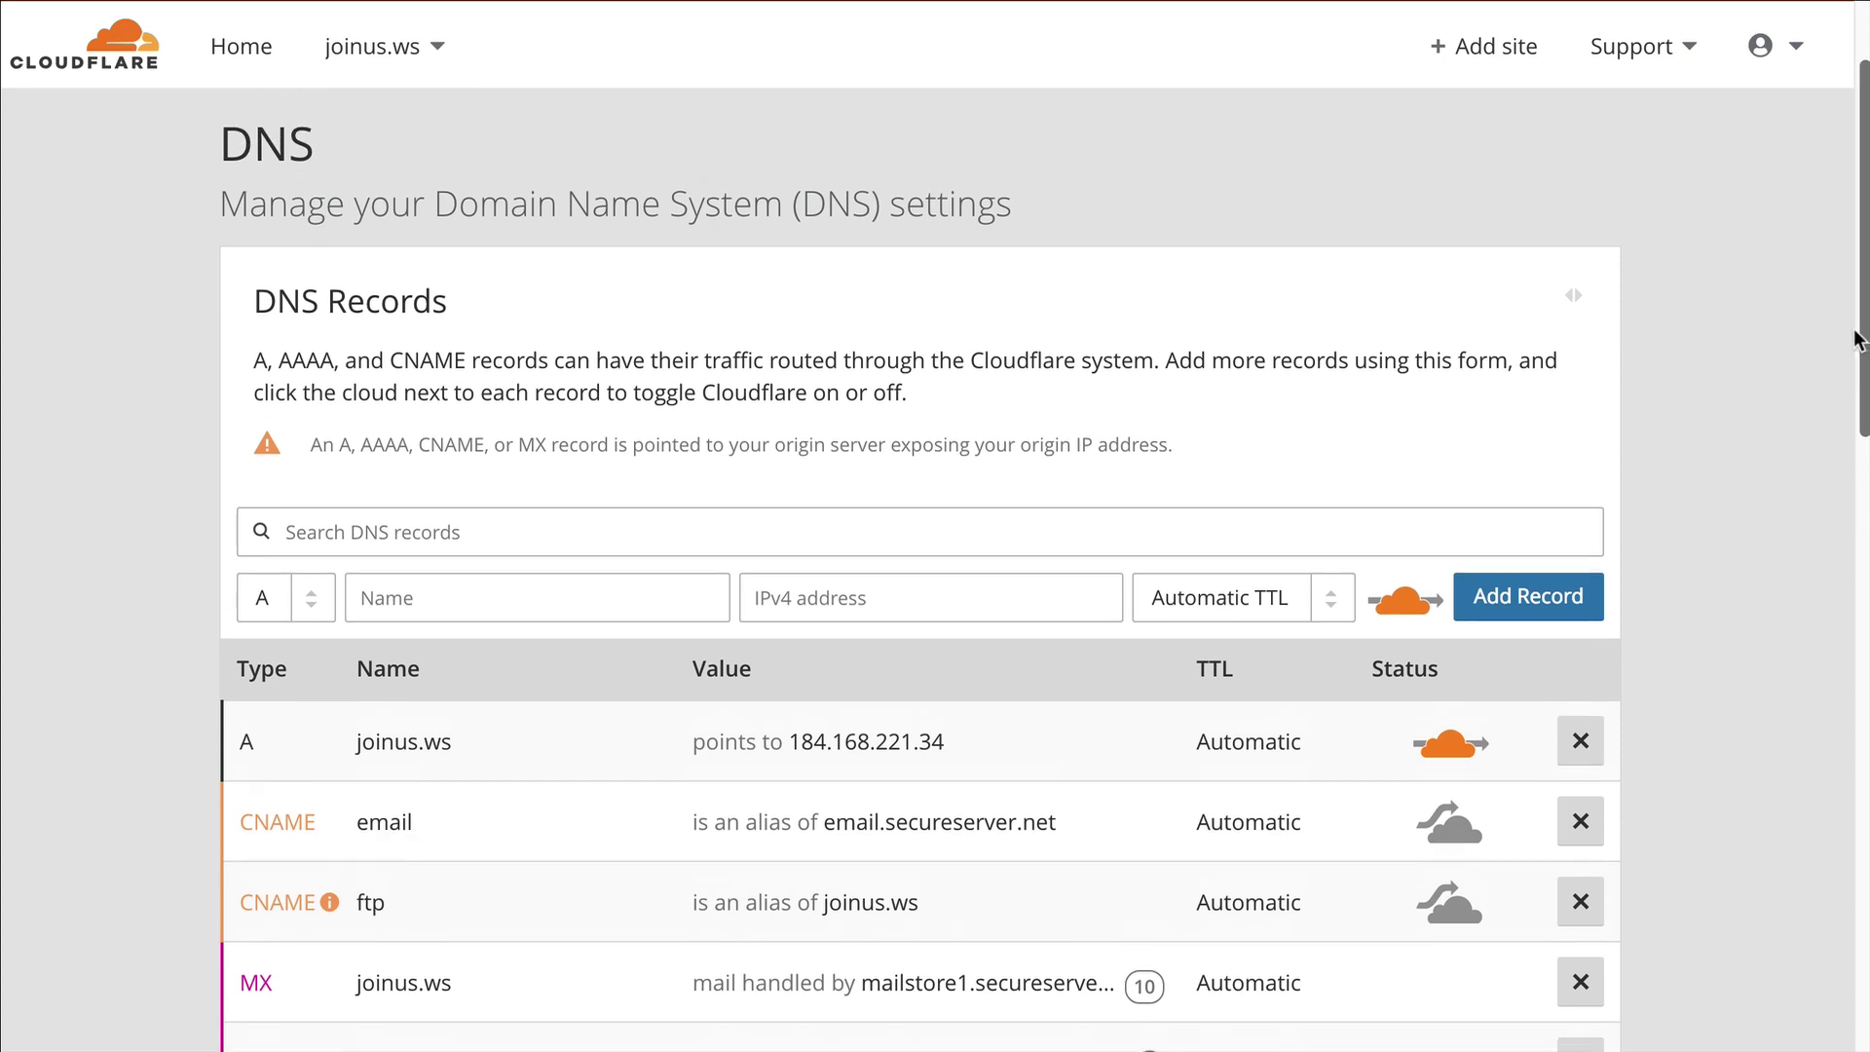
scroll(1848, 370, "down", 2)
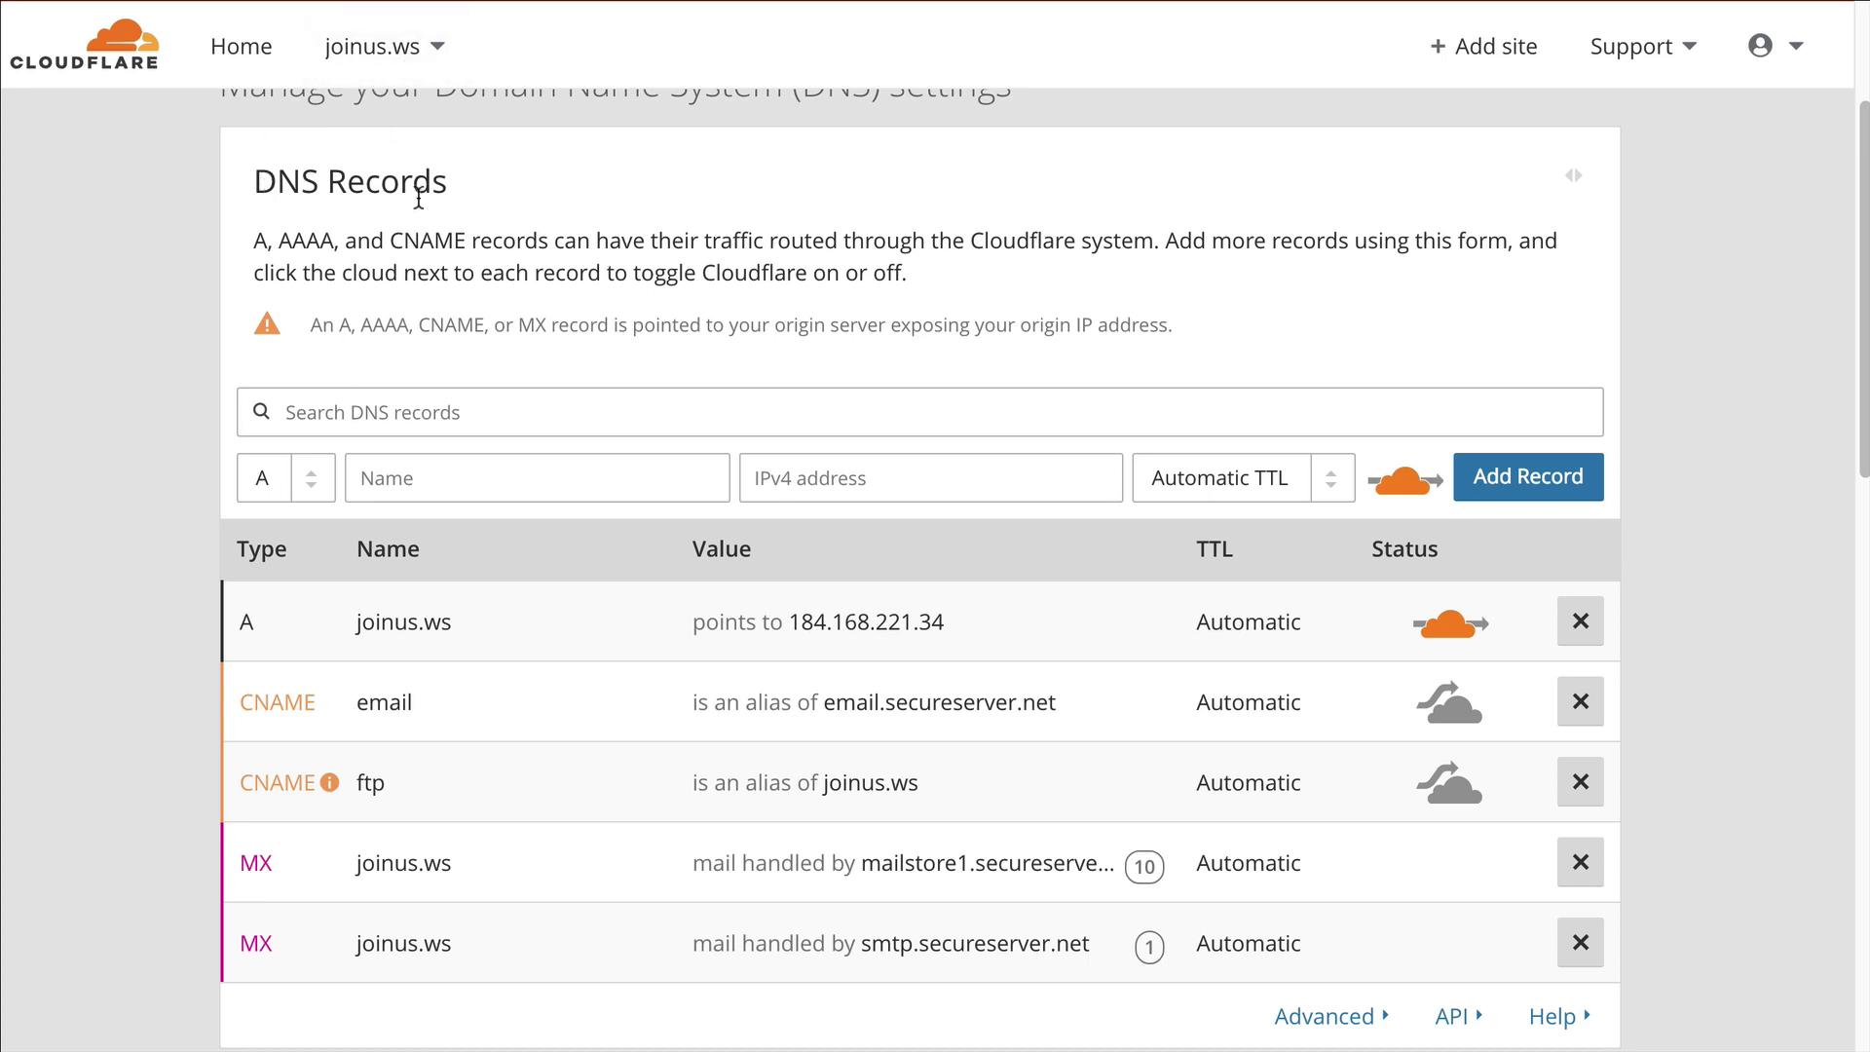
scroll(578, 241, "up", 2)
scroll(577, 237, "up", 2)
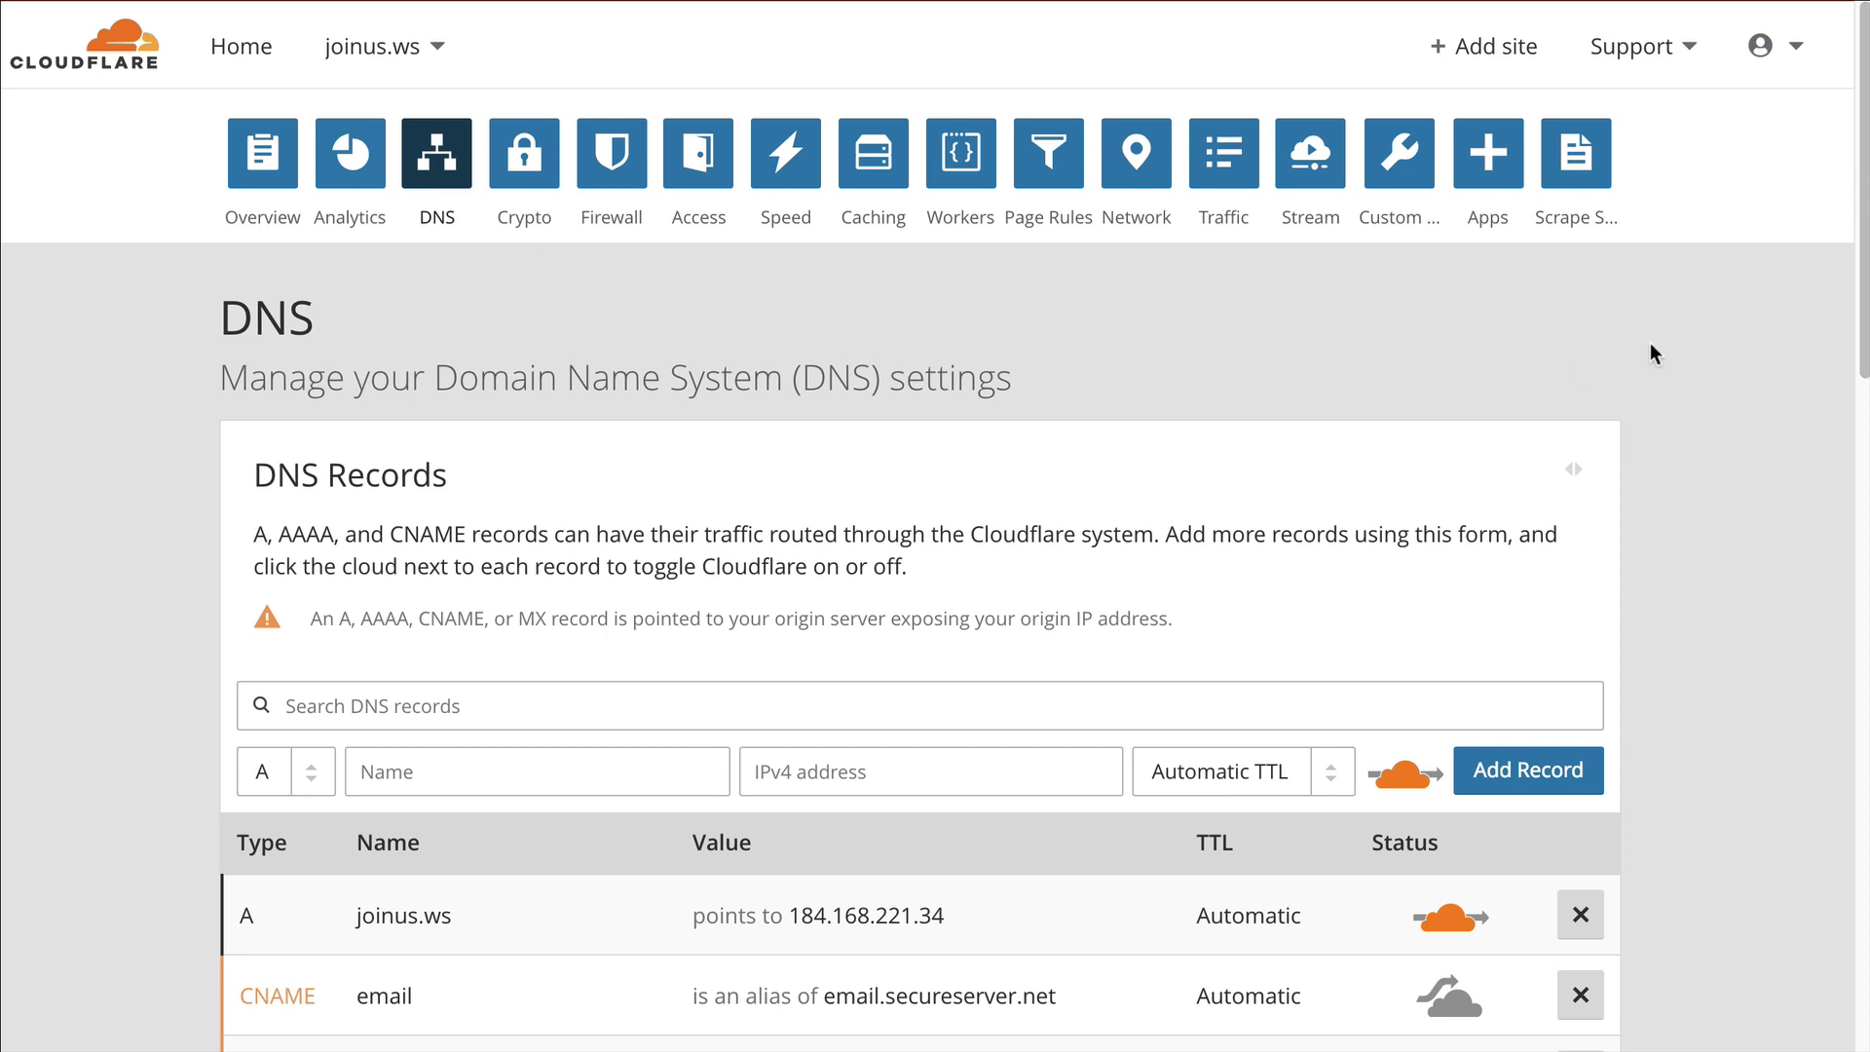
left_click_drag(1863, 333, 1837, 493)
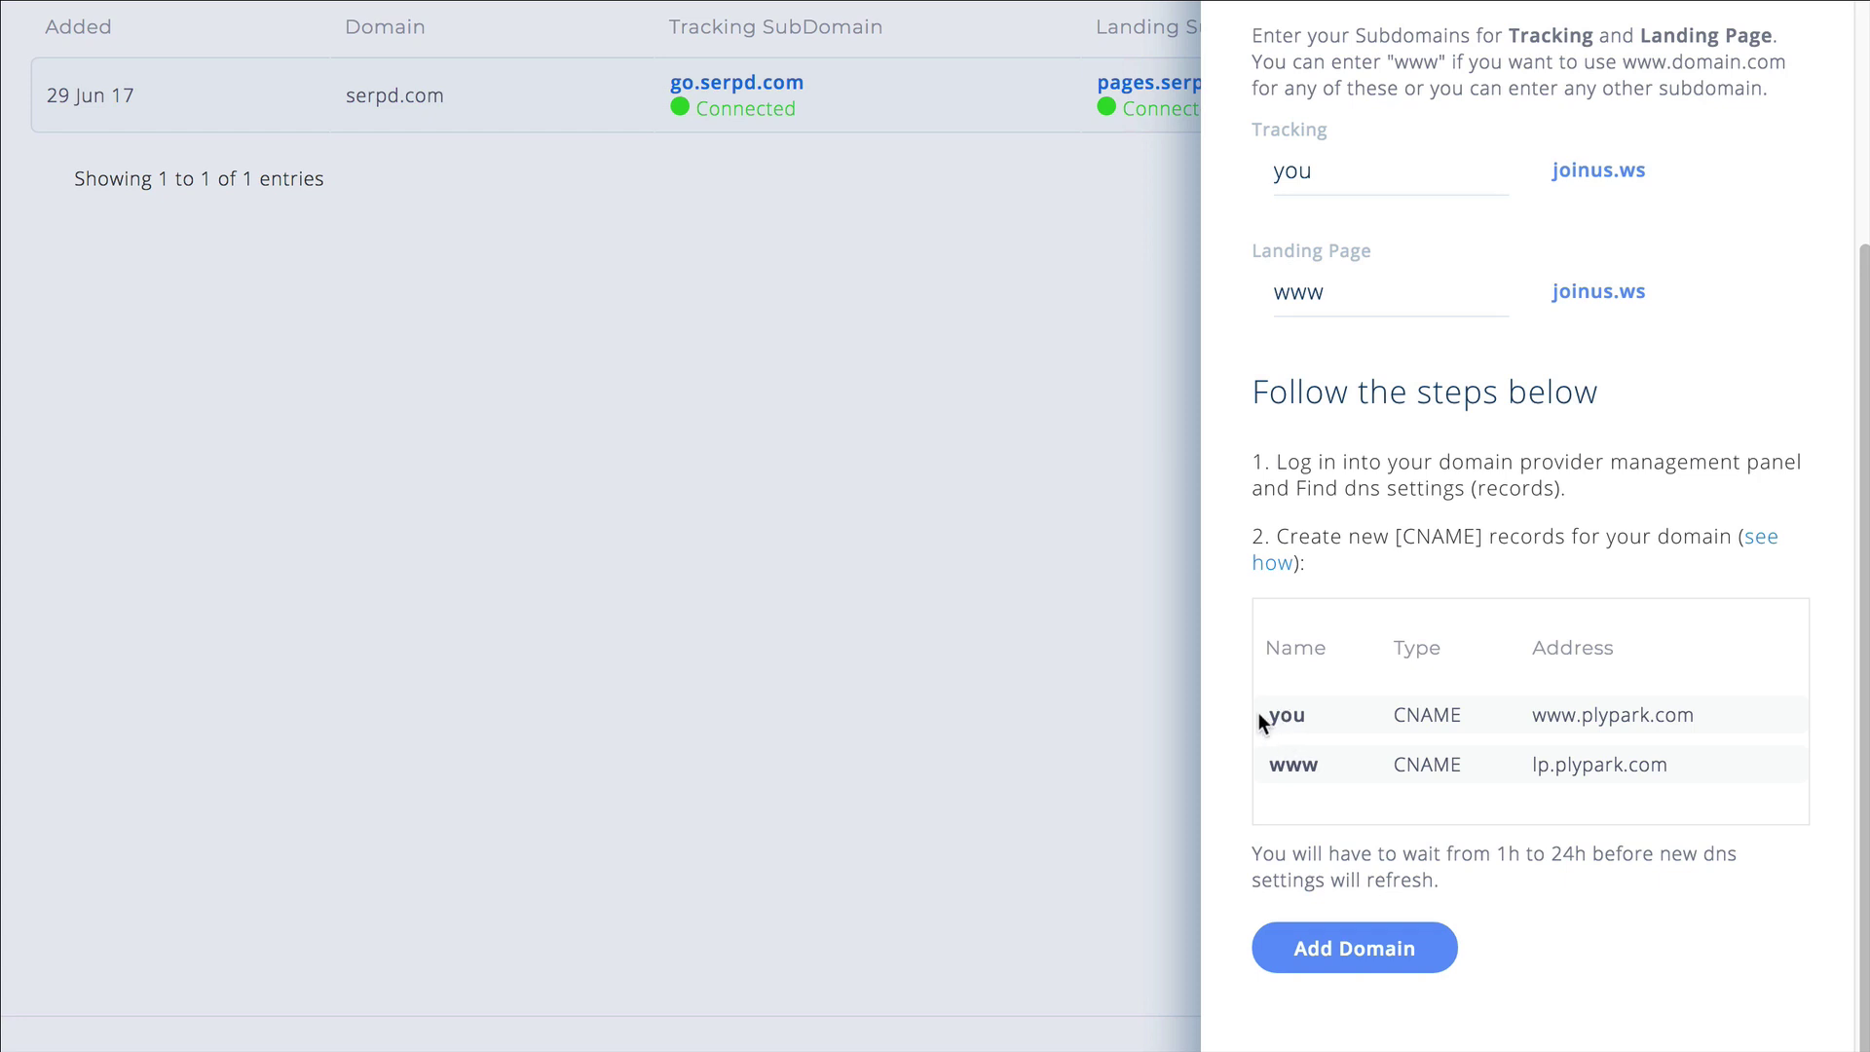
left_click_drag(1693, 719, 1537, 717)
key("ctrl+c")
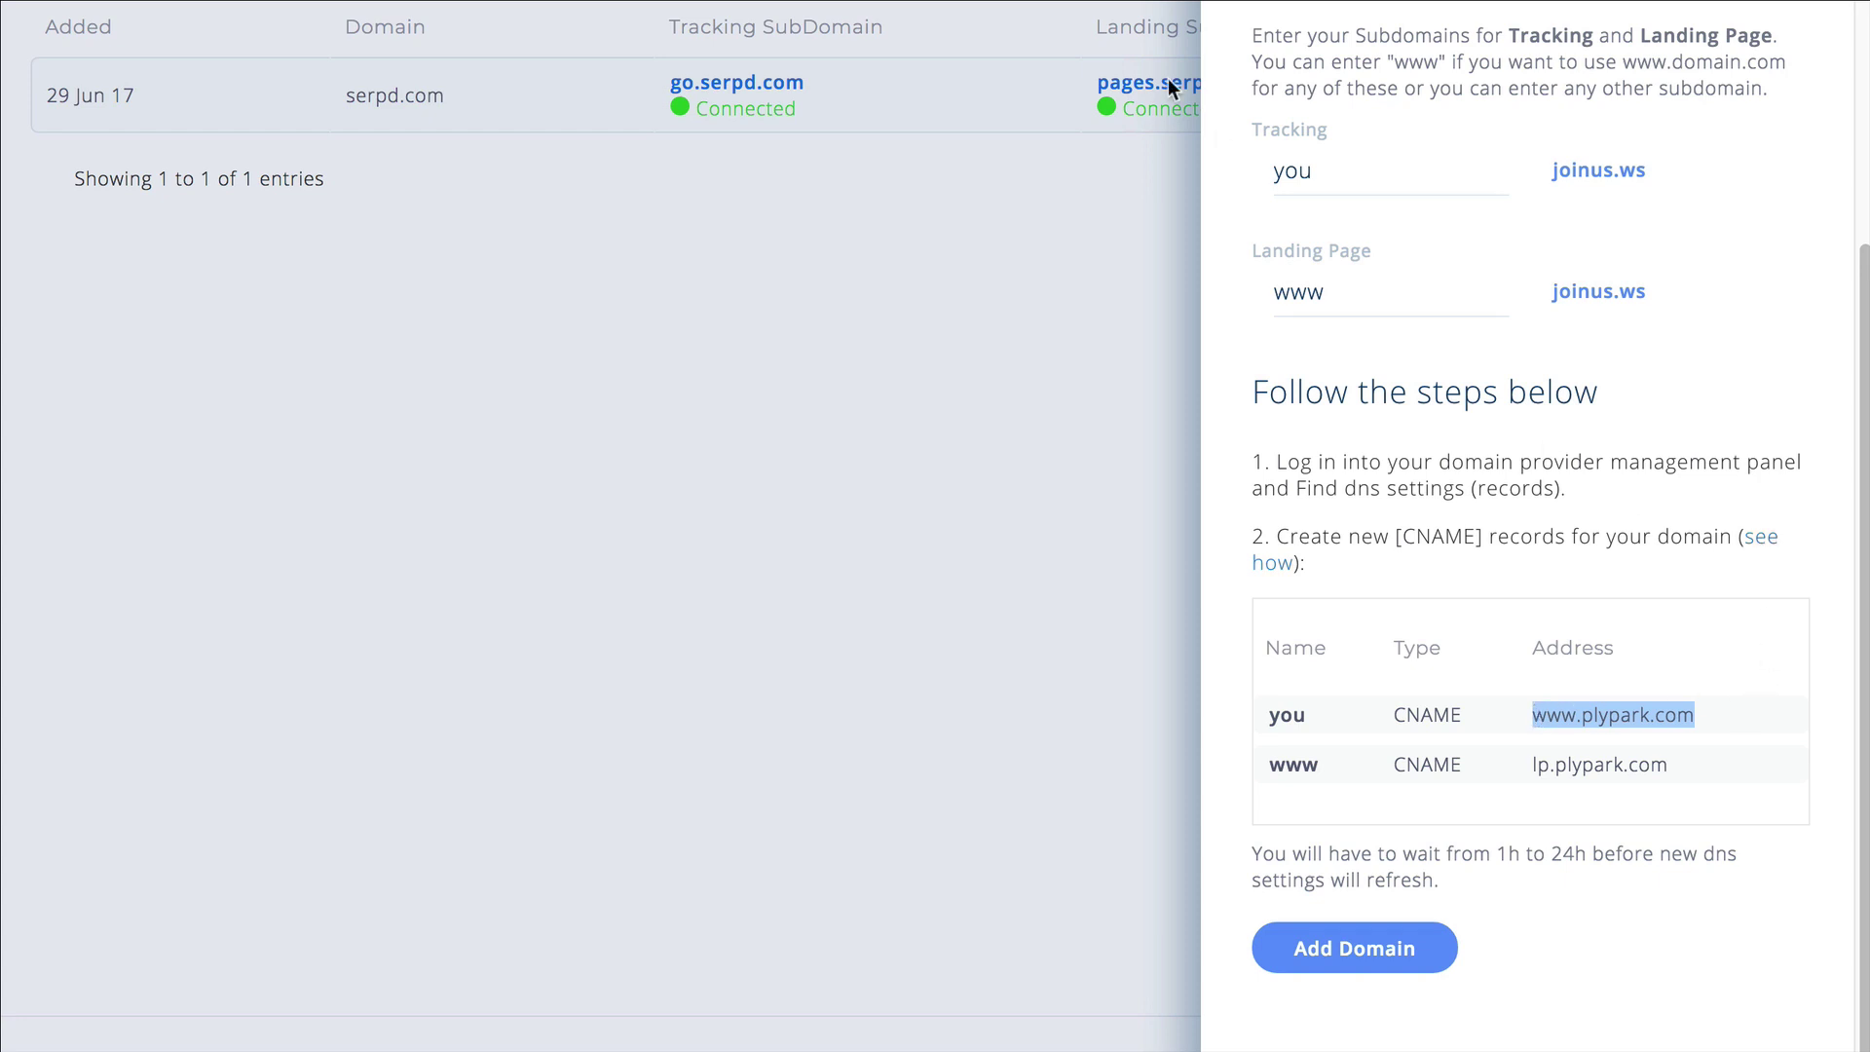
left_click(1770, 547)
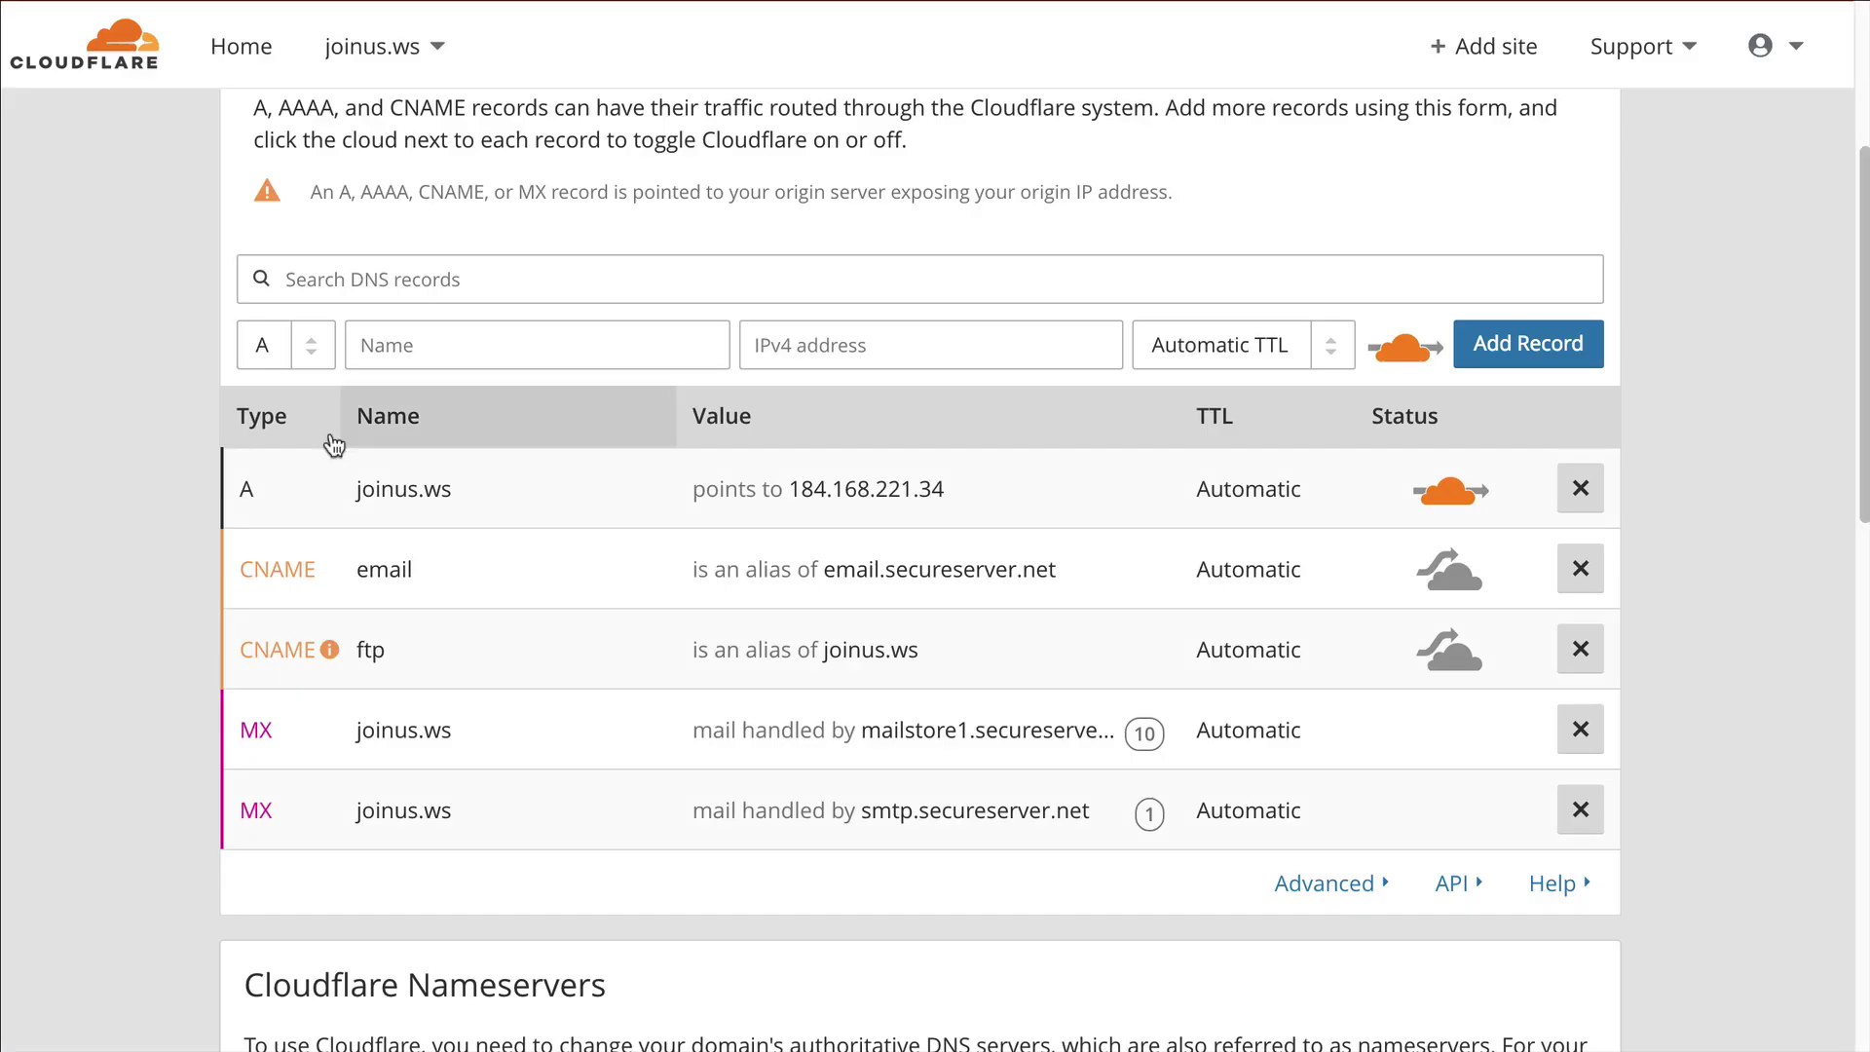
left_click(318, 352)
left_click(282, 458)
left_click(505, 348)
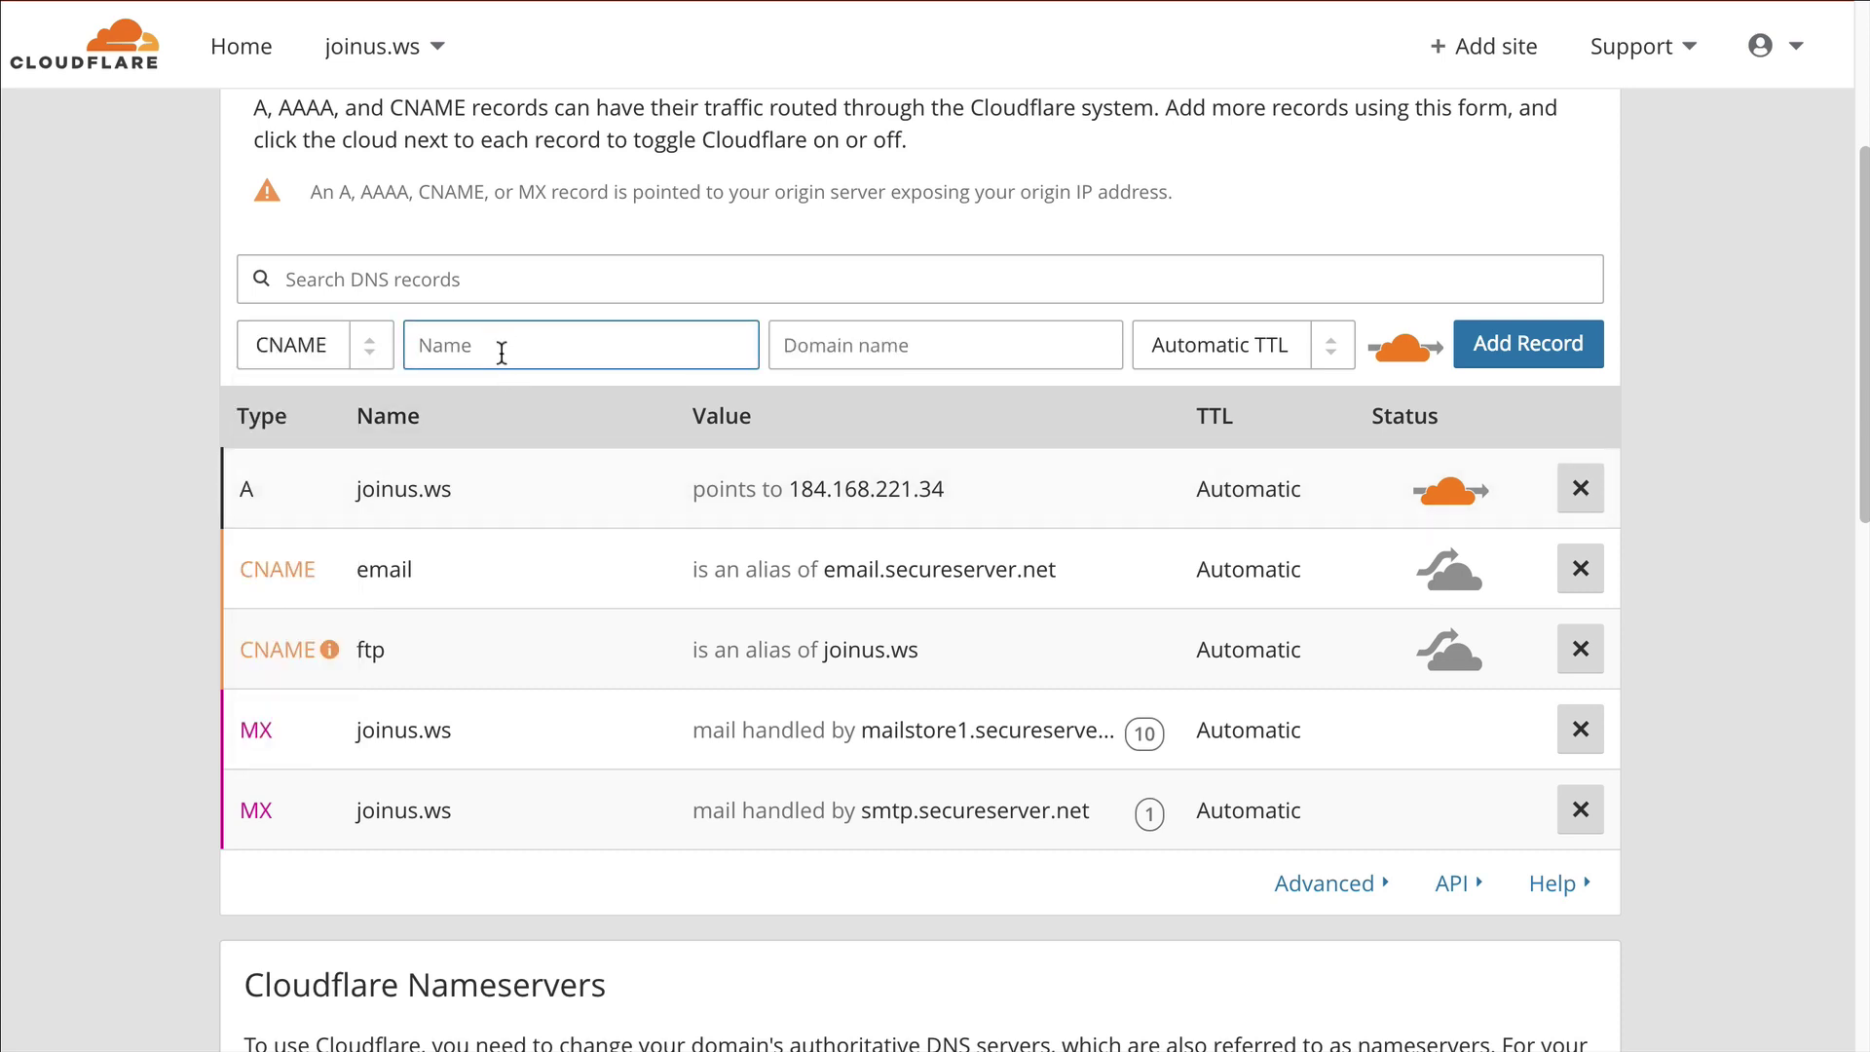
type("you")
key("Tab")
key("ctrl+v")
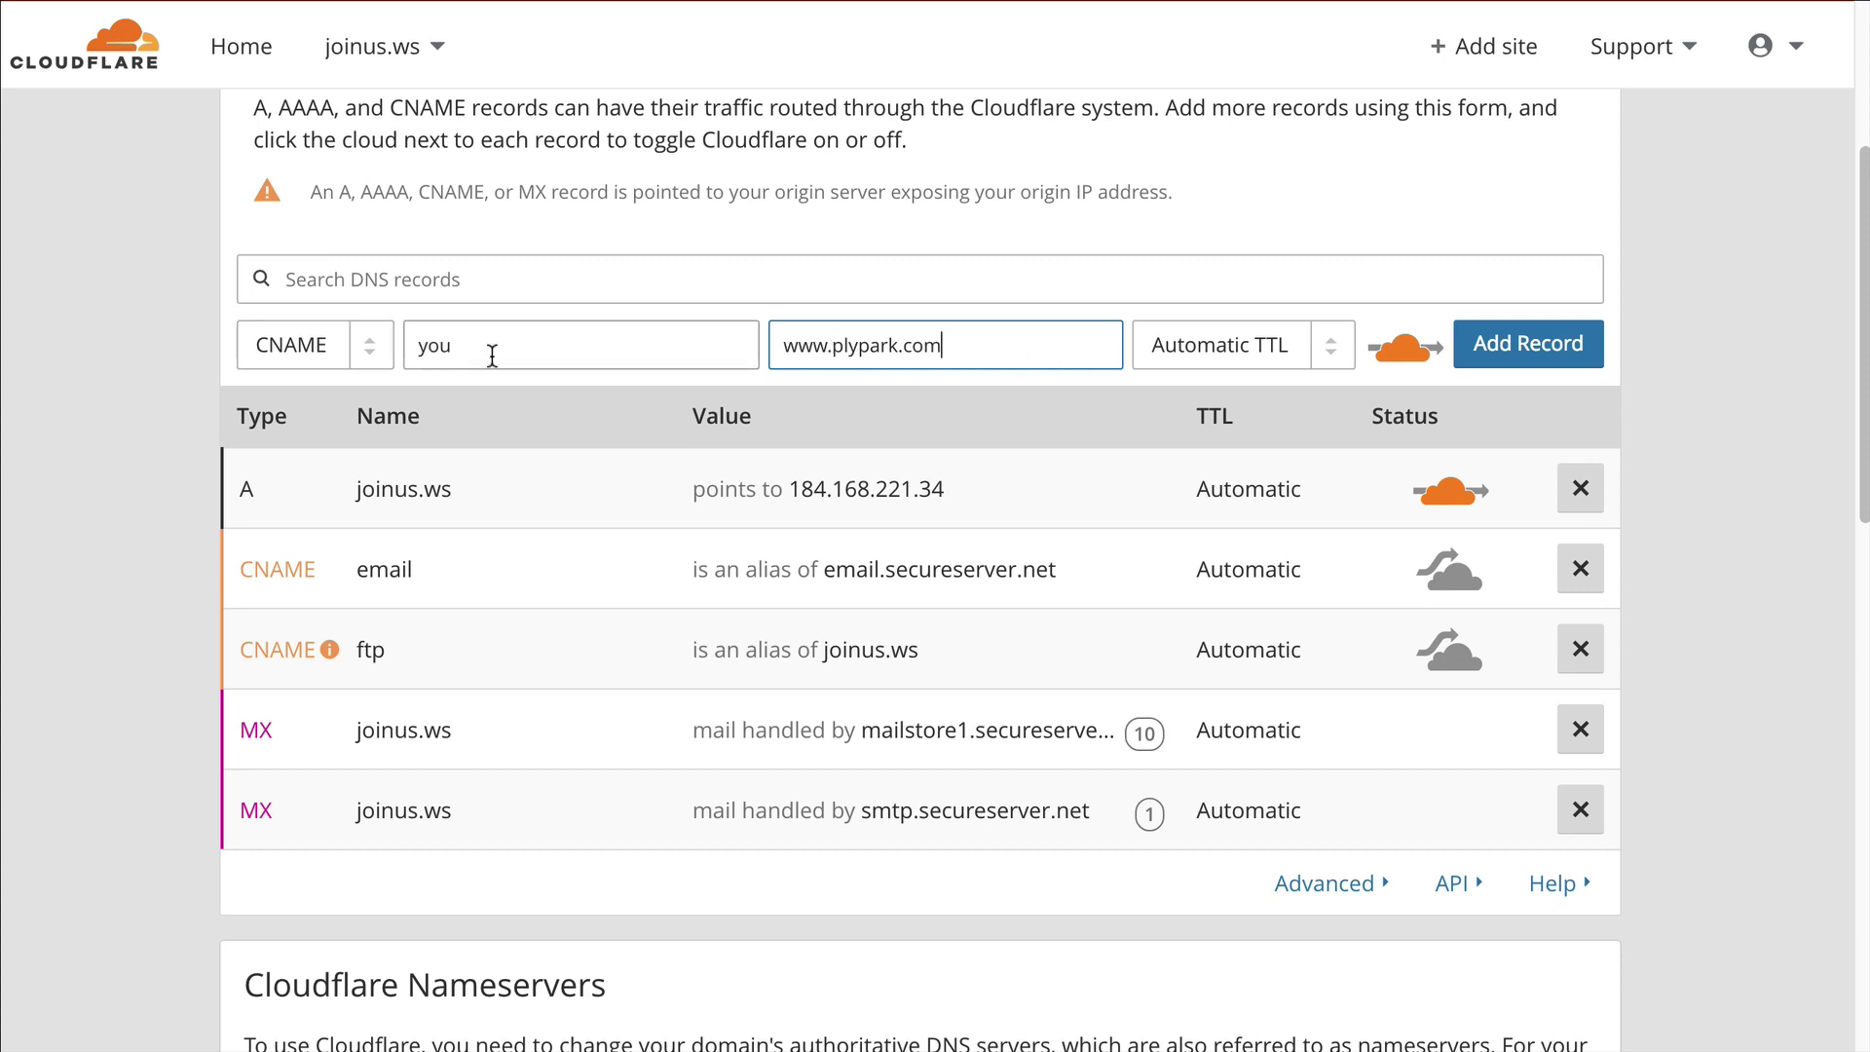
left_click(1517, 368)
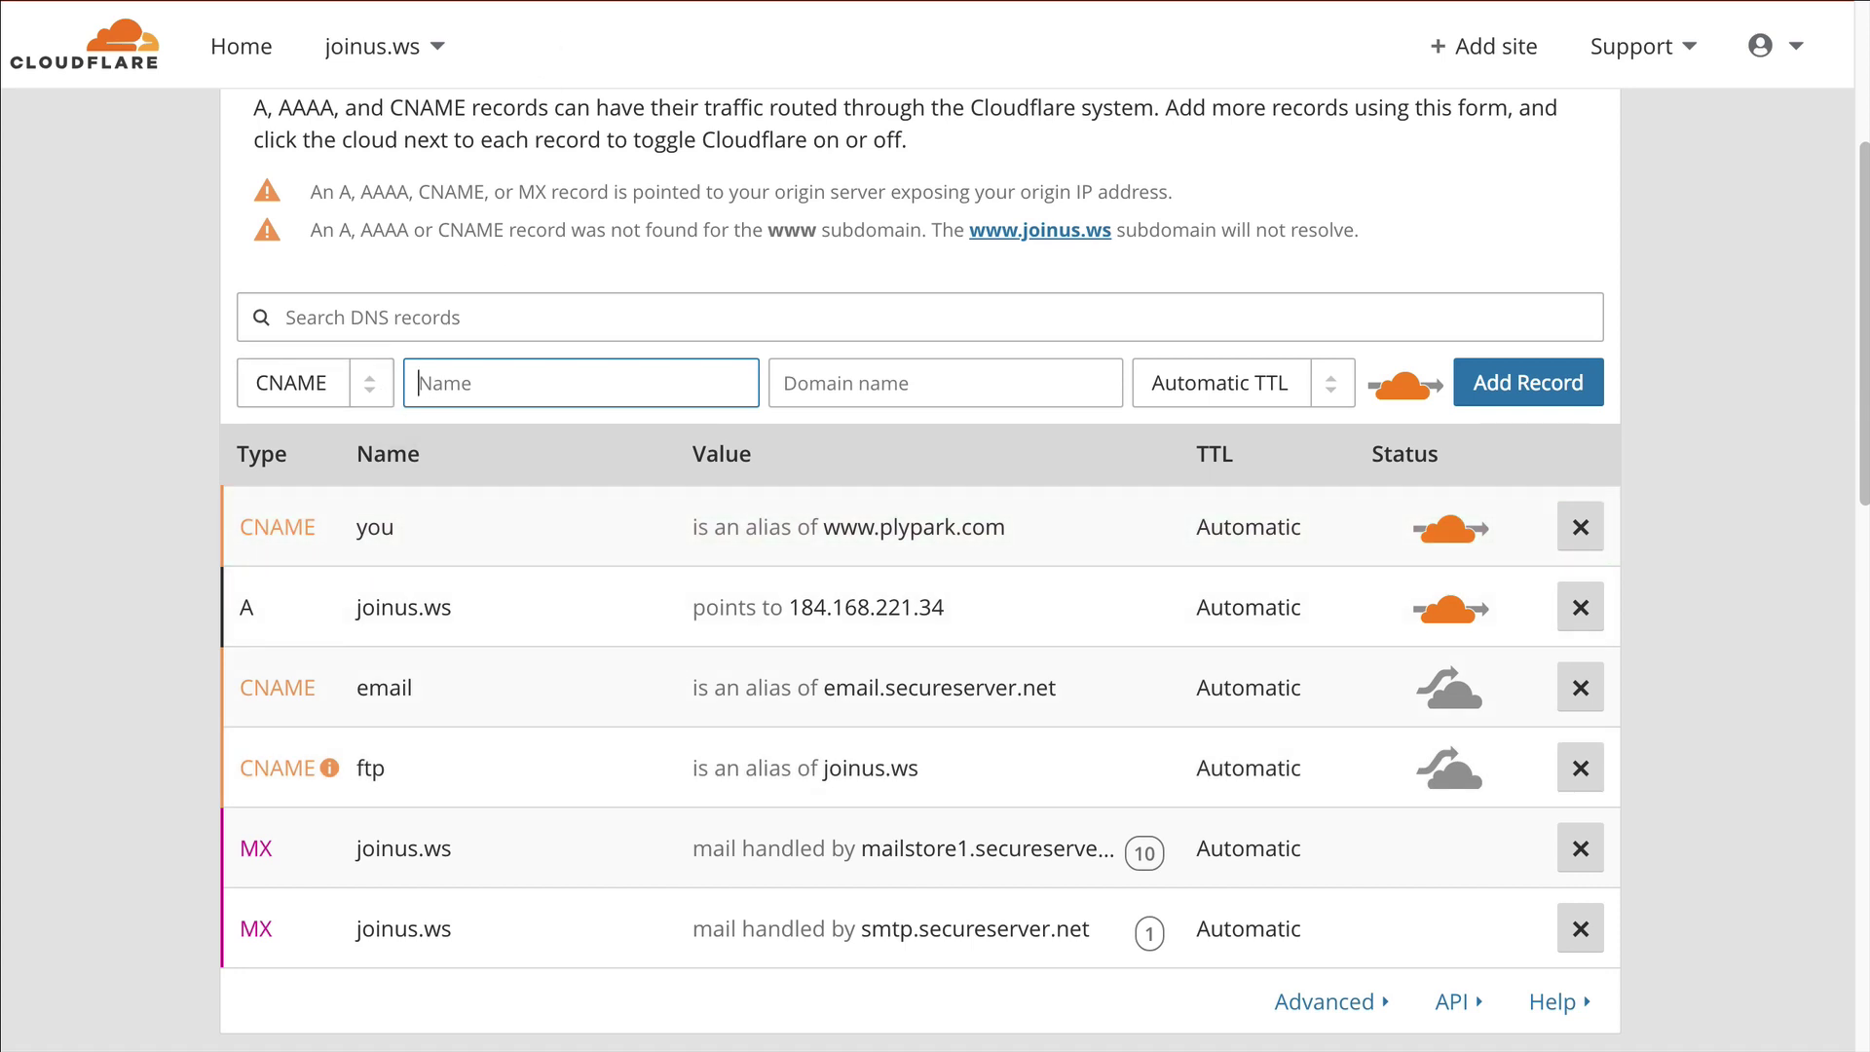
Step: Copy the lp.plypark.com target address from the Platformly setup instructions
key("ctrl+Tab")
left_click(1555, 771)
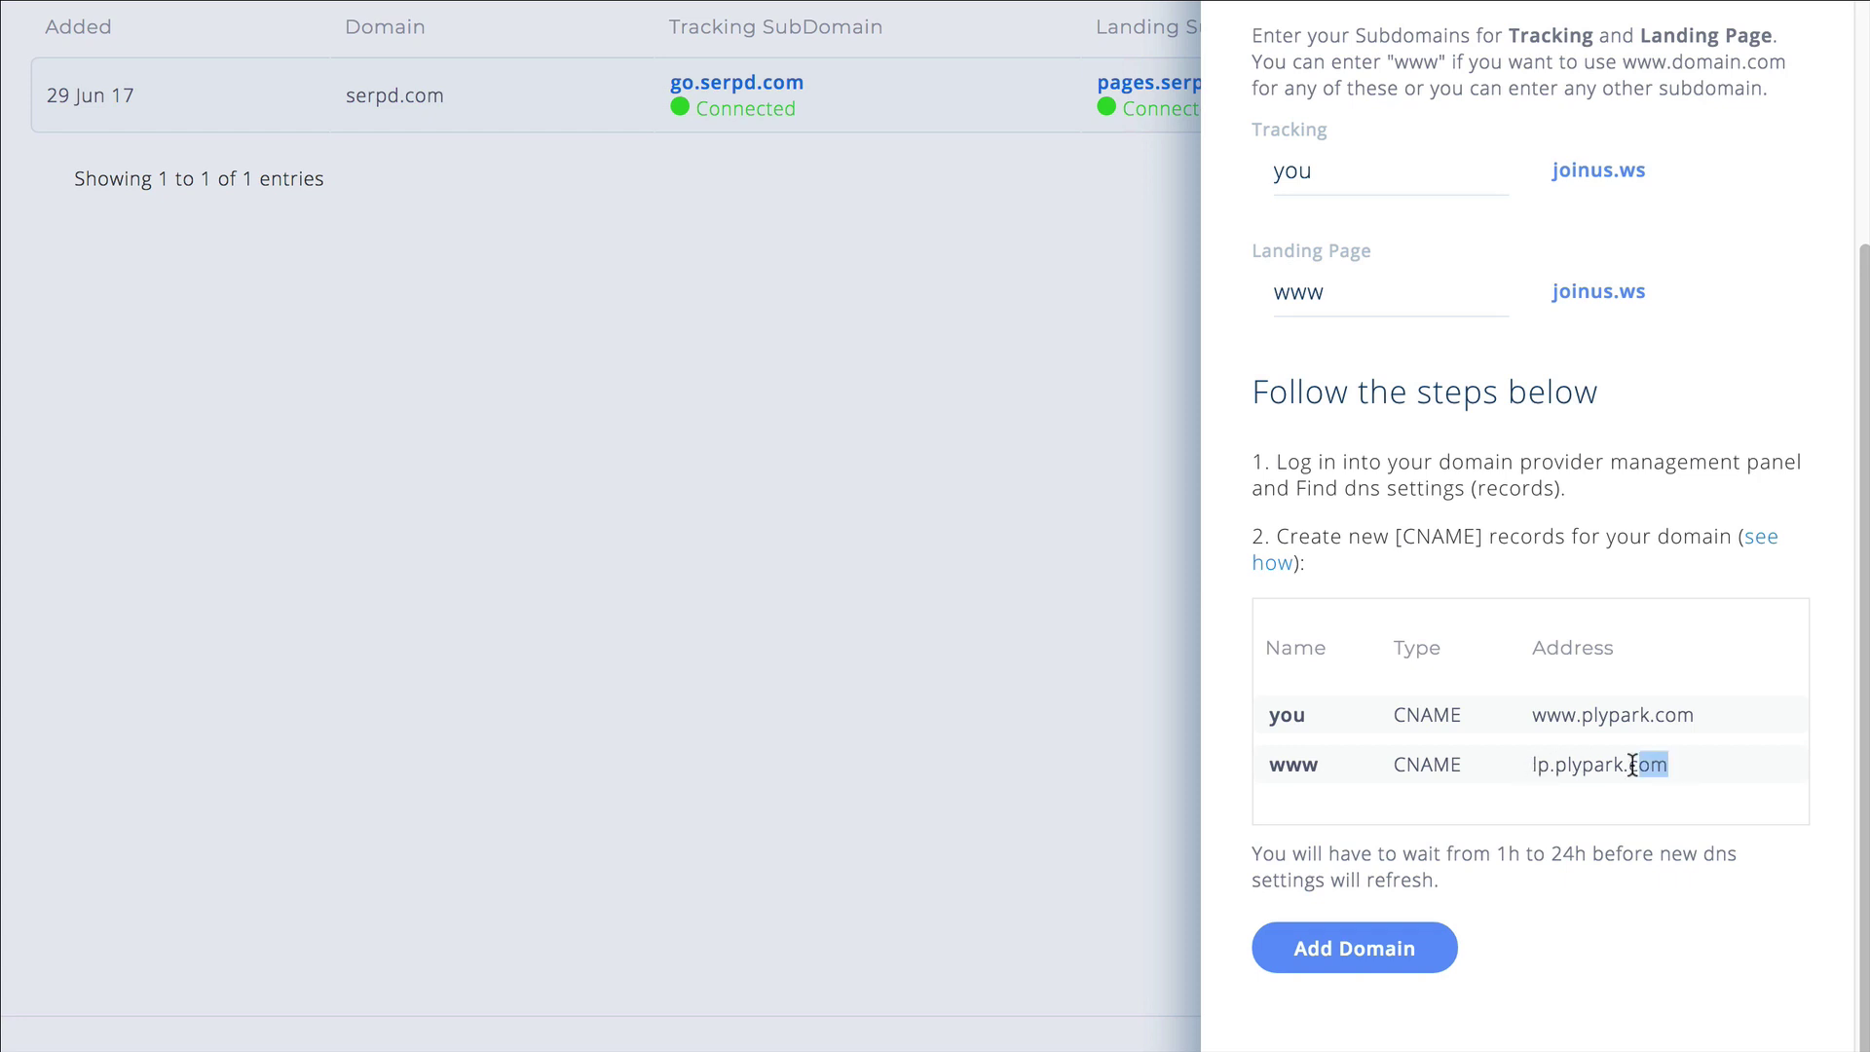
left_click_drag(1615, 761, 1532, 765)
key("ctrl+c")
left_click(1511, 800)
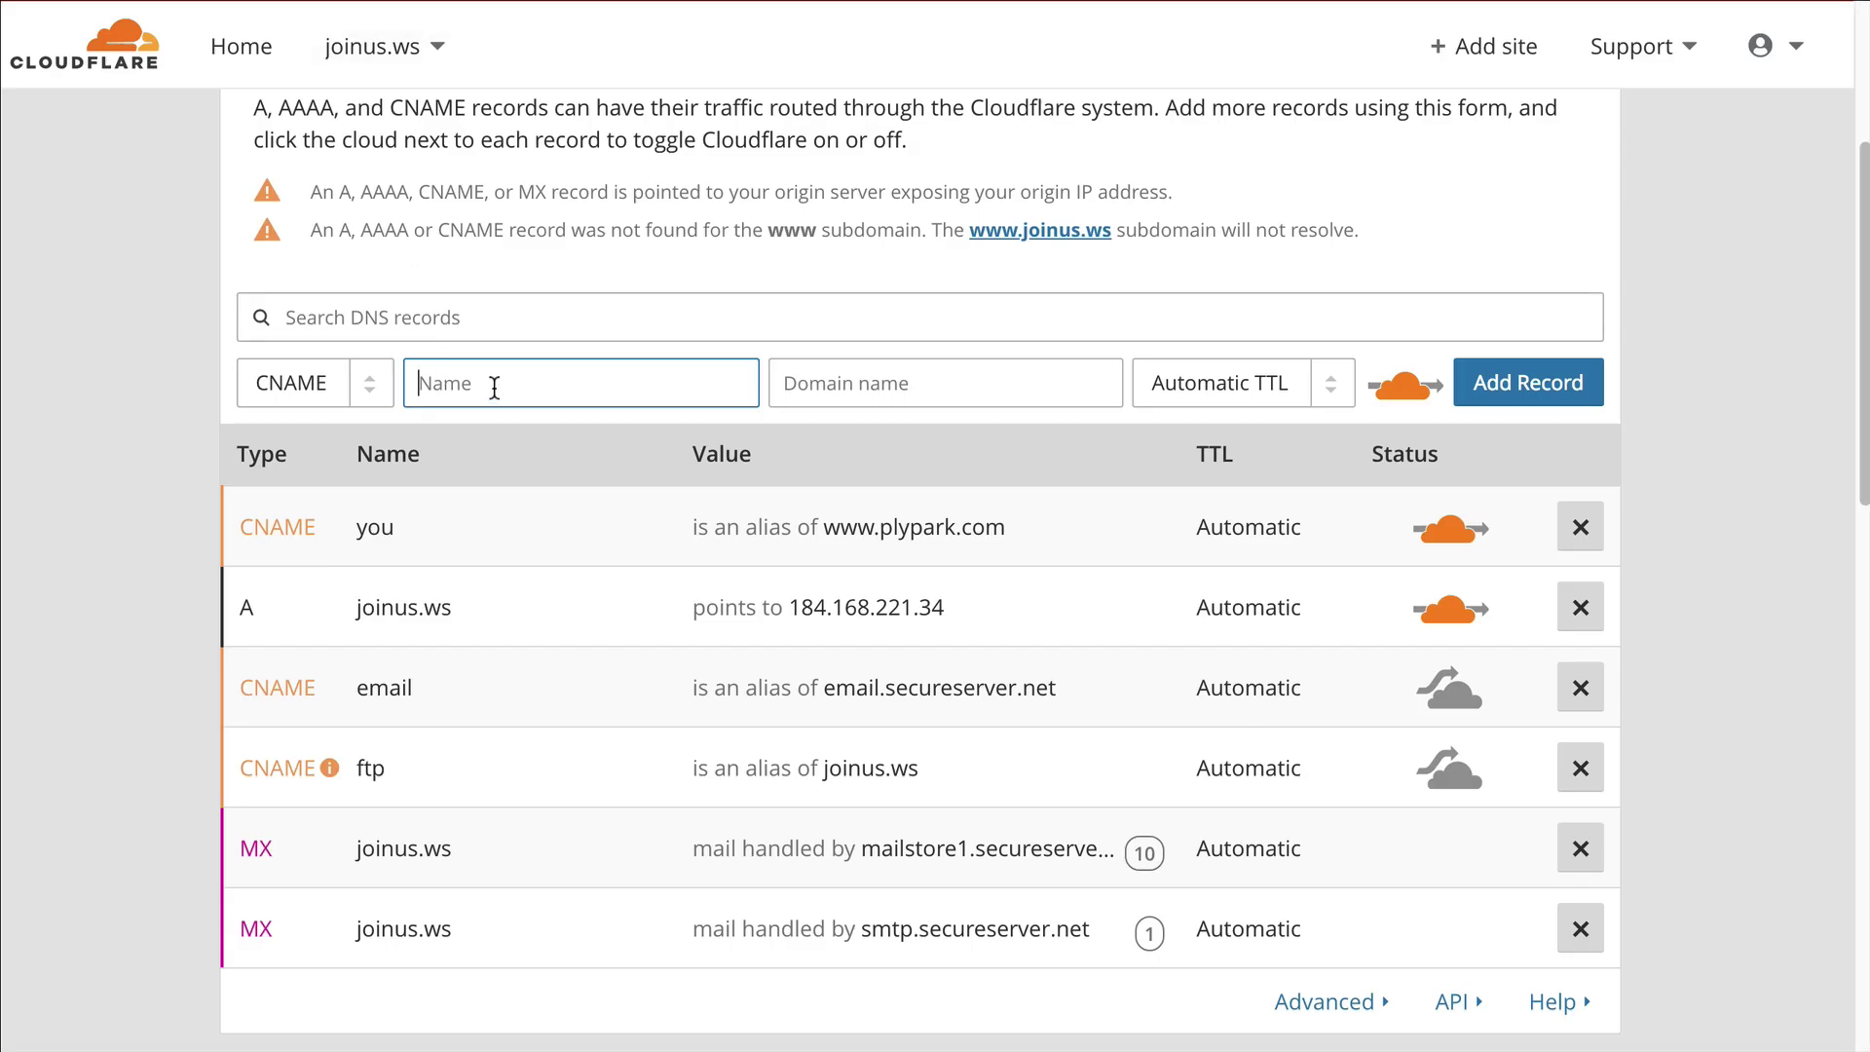
Step: Add a Cloudflare CNAME record named 'www' pointing to lp.plypark.com
type("www")
key("Tab")
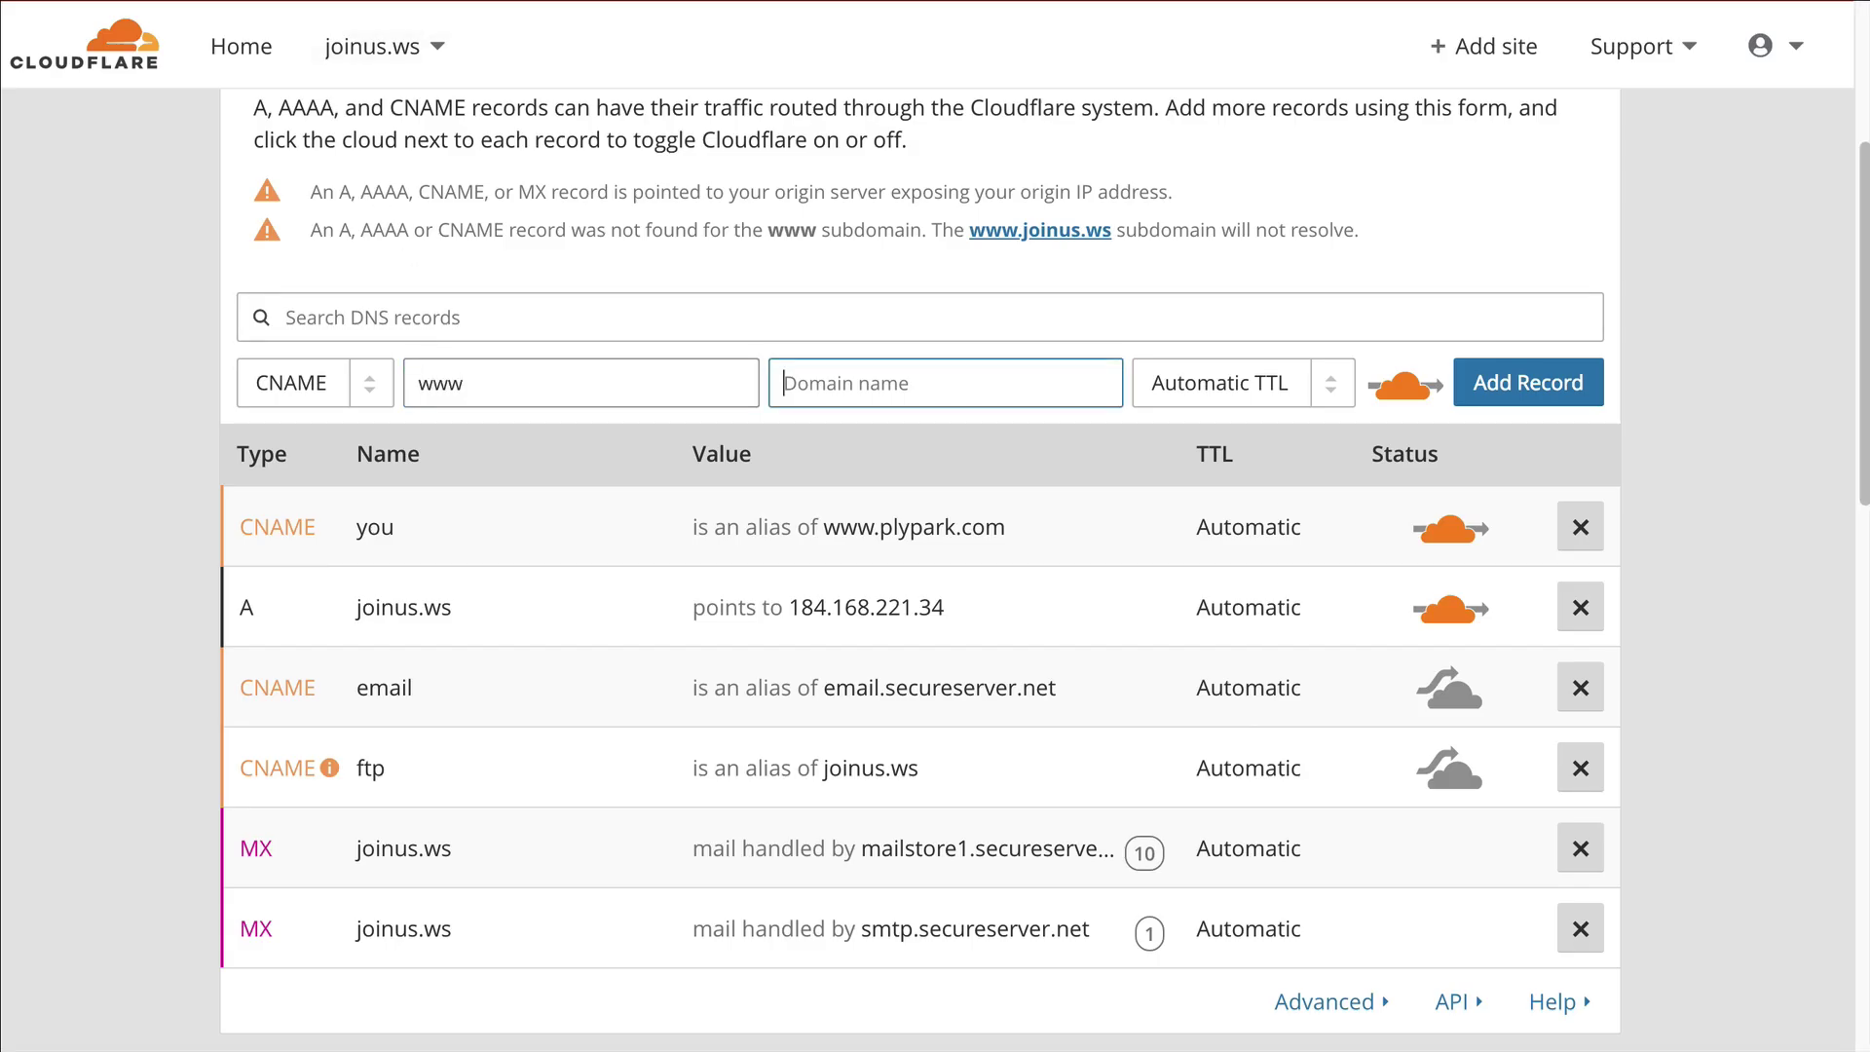
key("ctrl+v")
left_click(1528, 382)
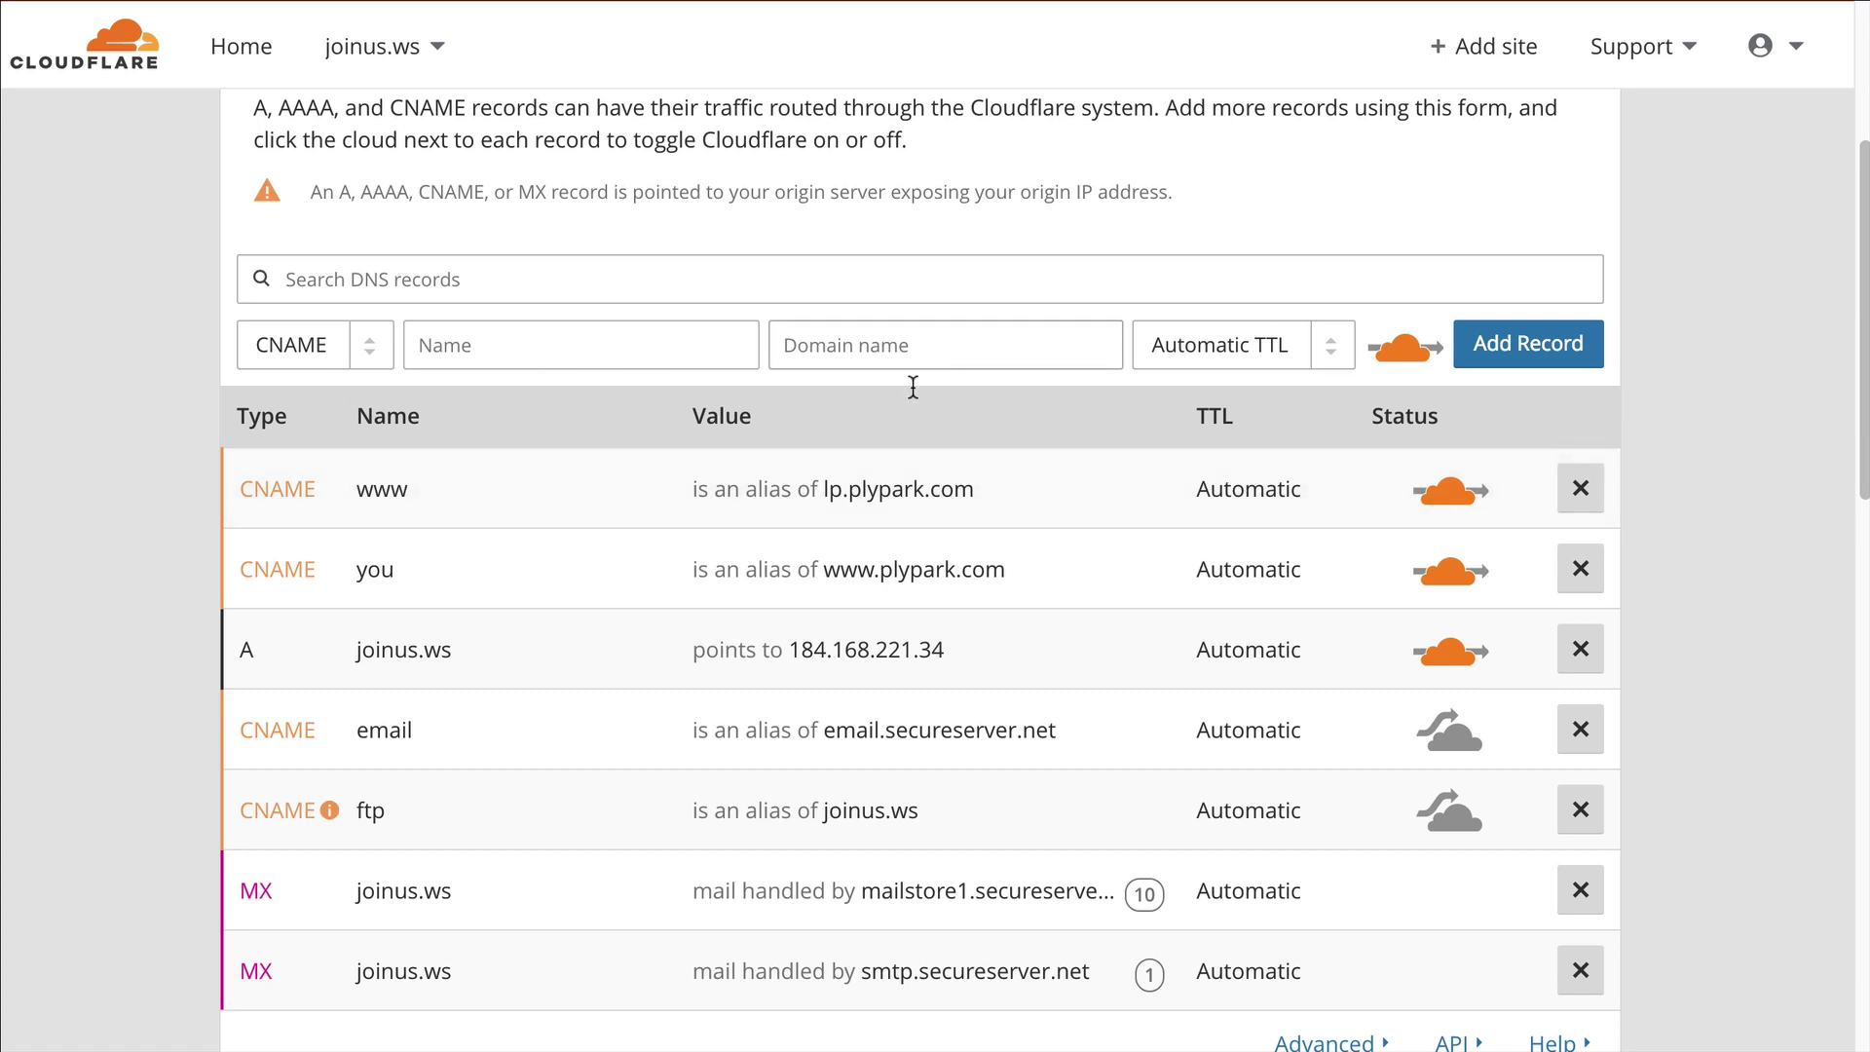
mouse_move(290, 491)
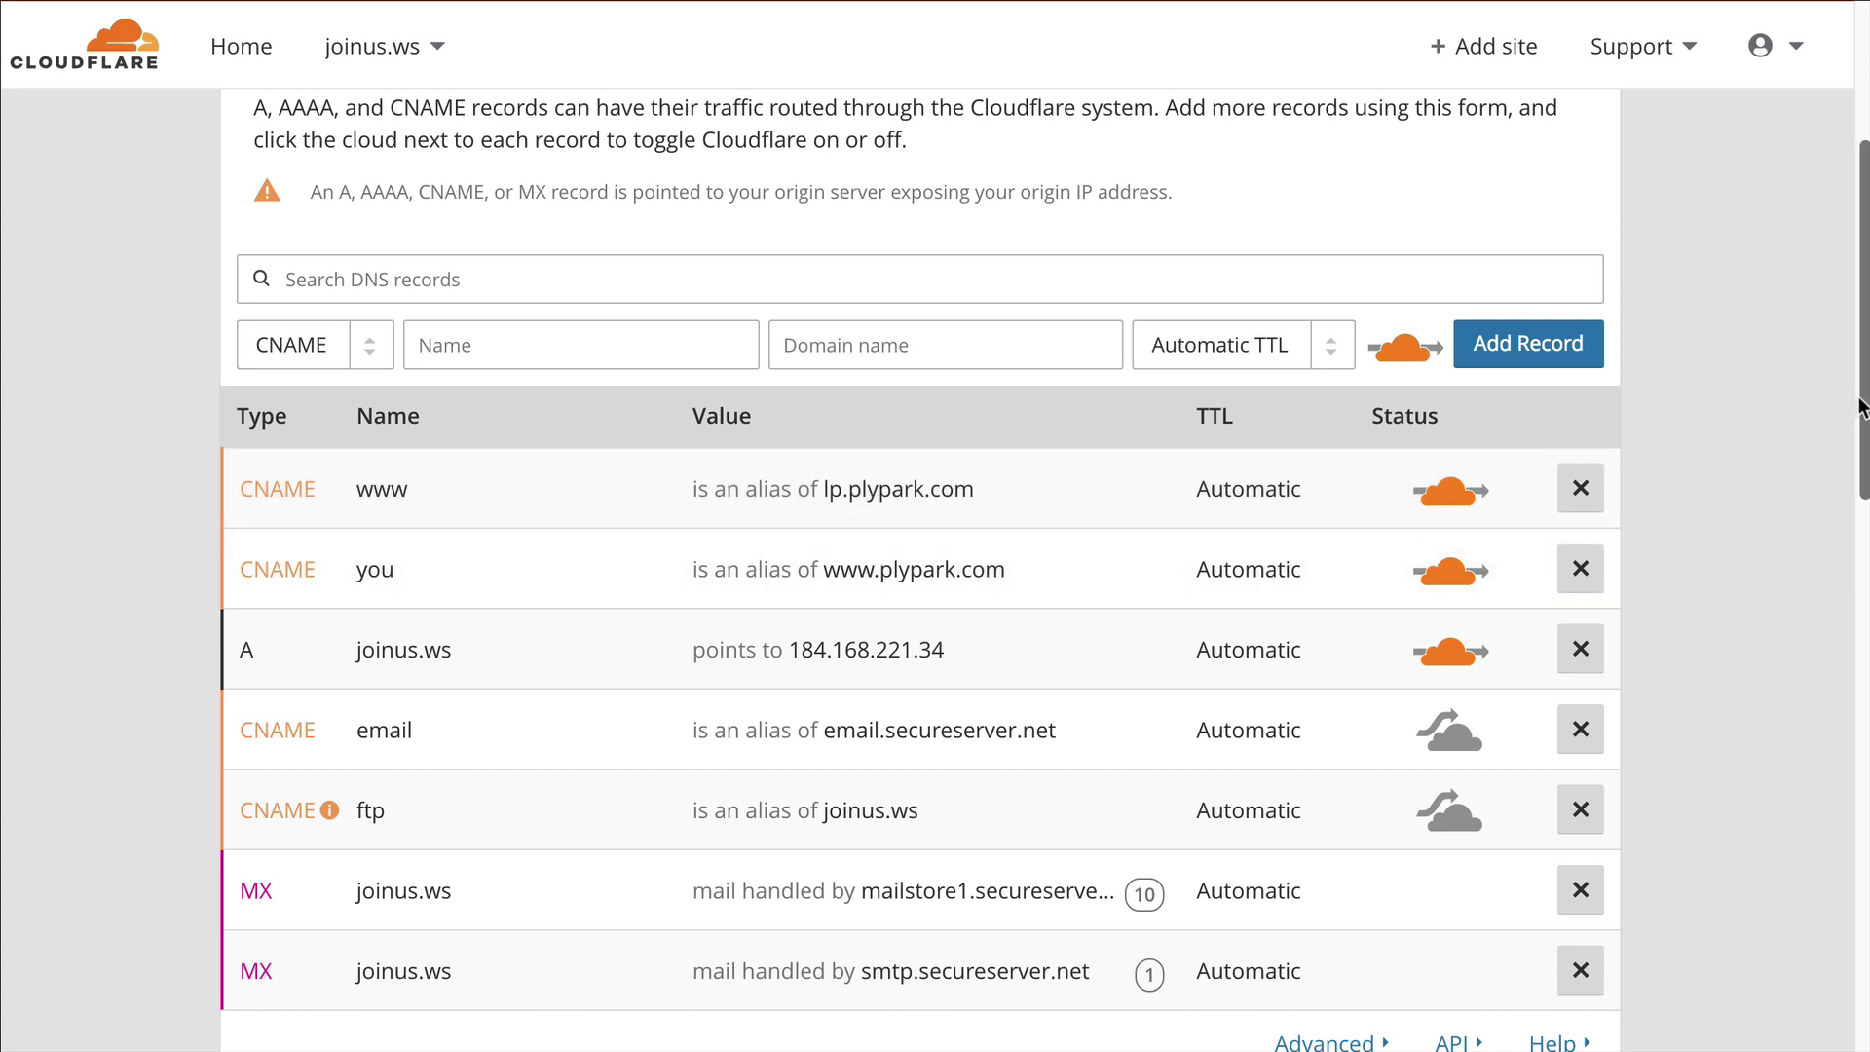
left_click_drag(1862, 406, 1769, 580)
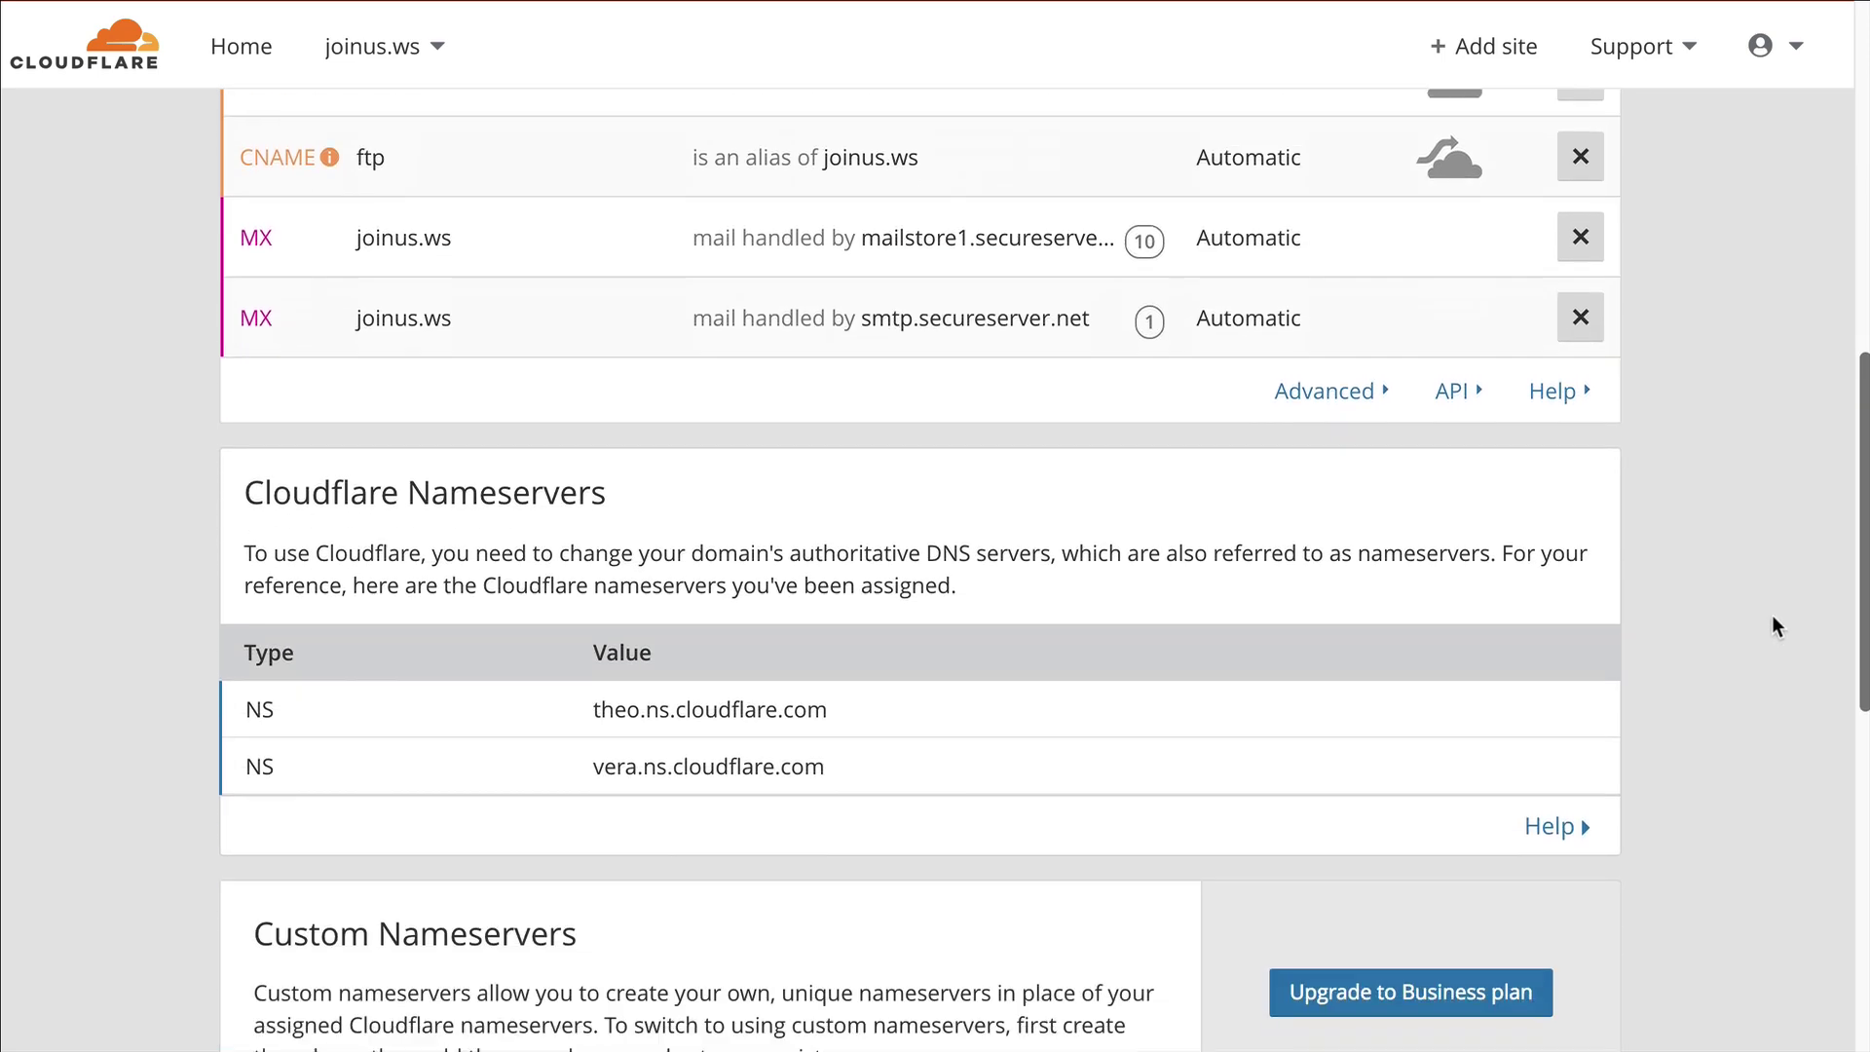
scroll(1772, 628, "down", 1)
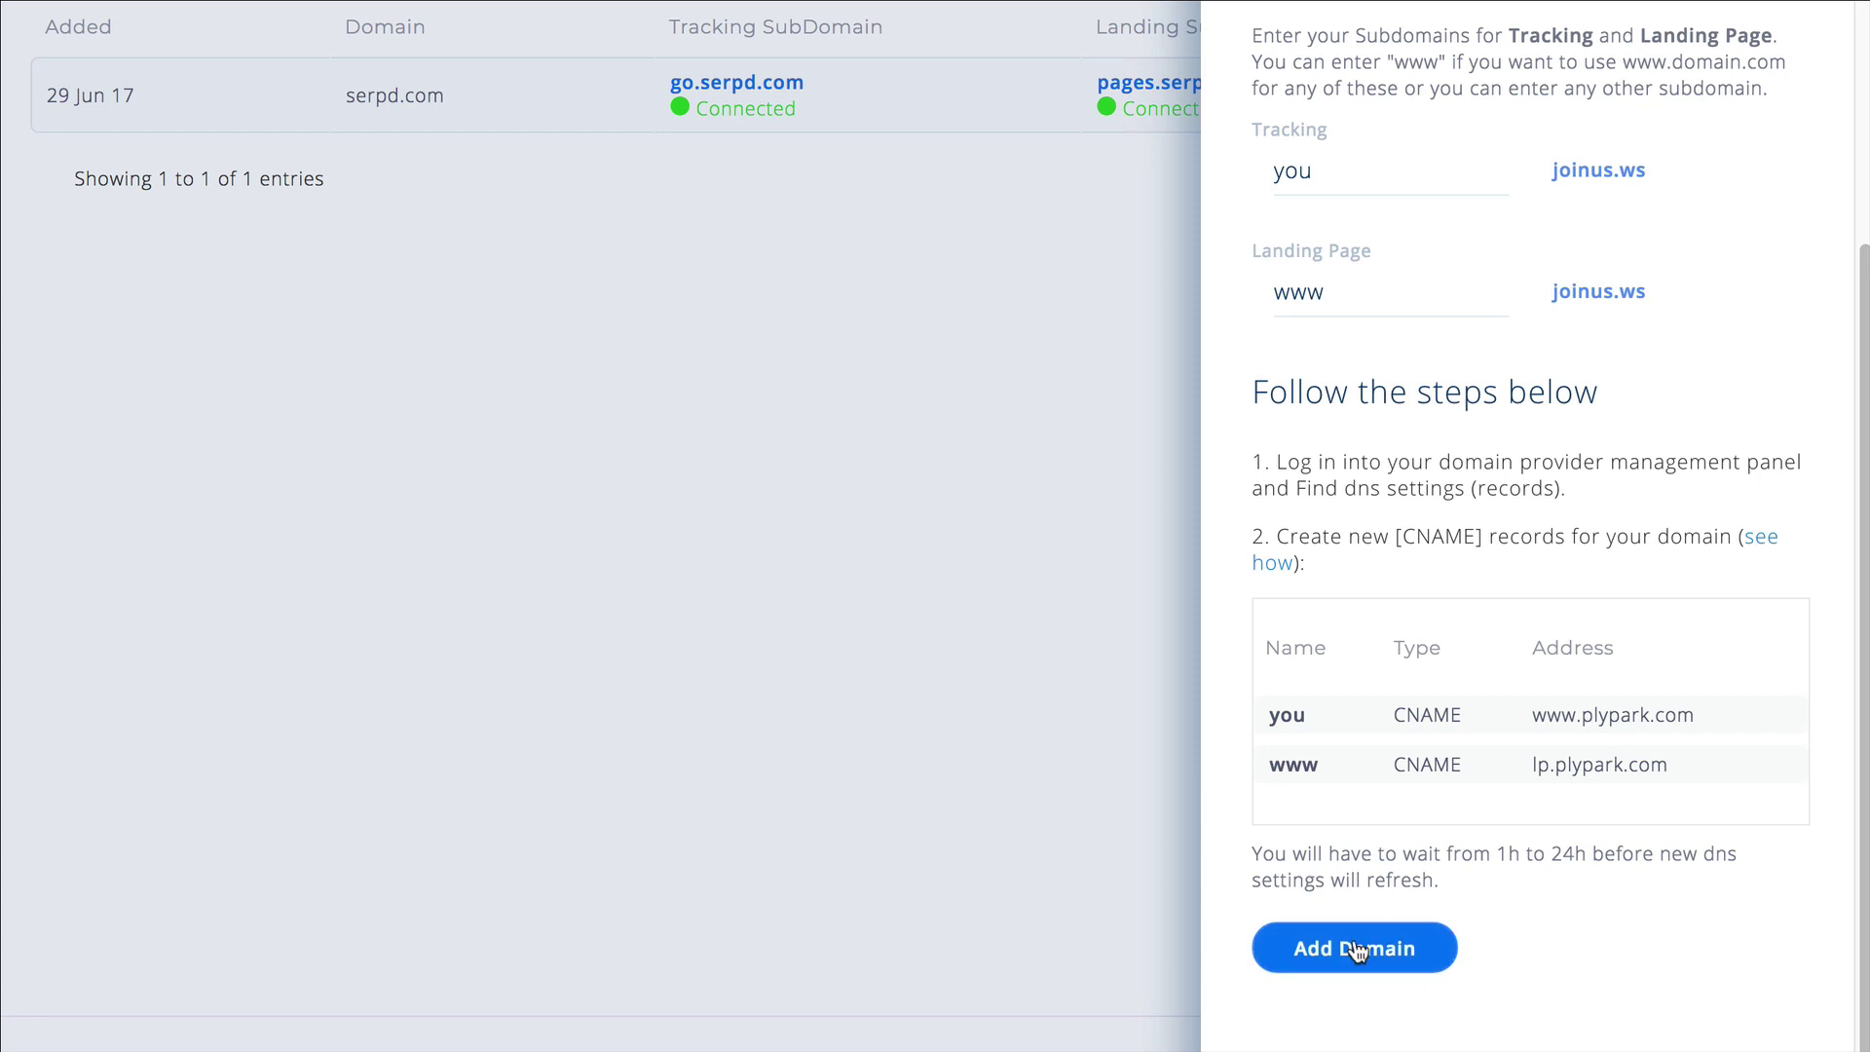
left_click(1355, 949)
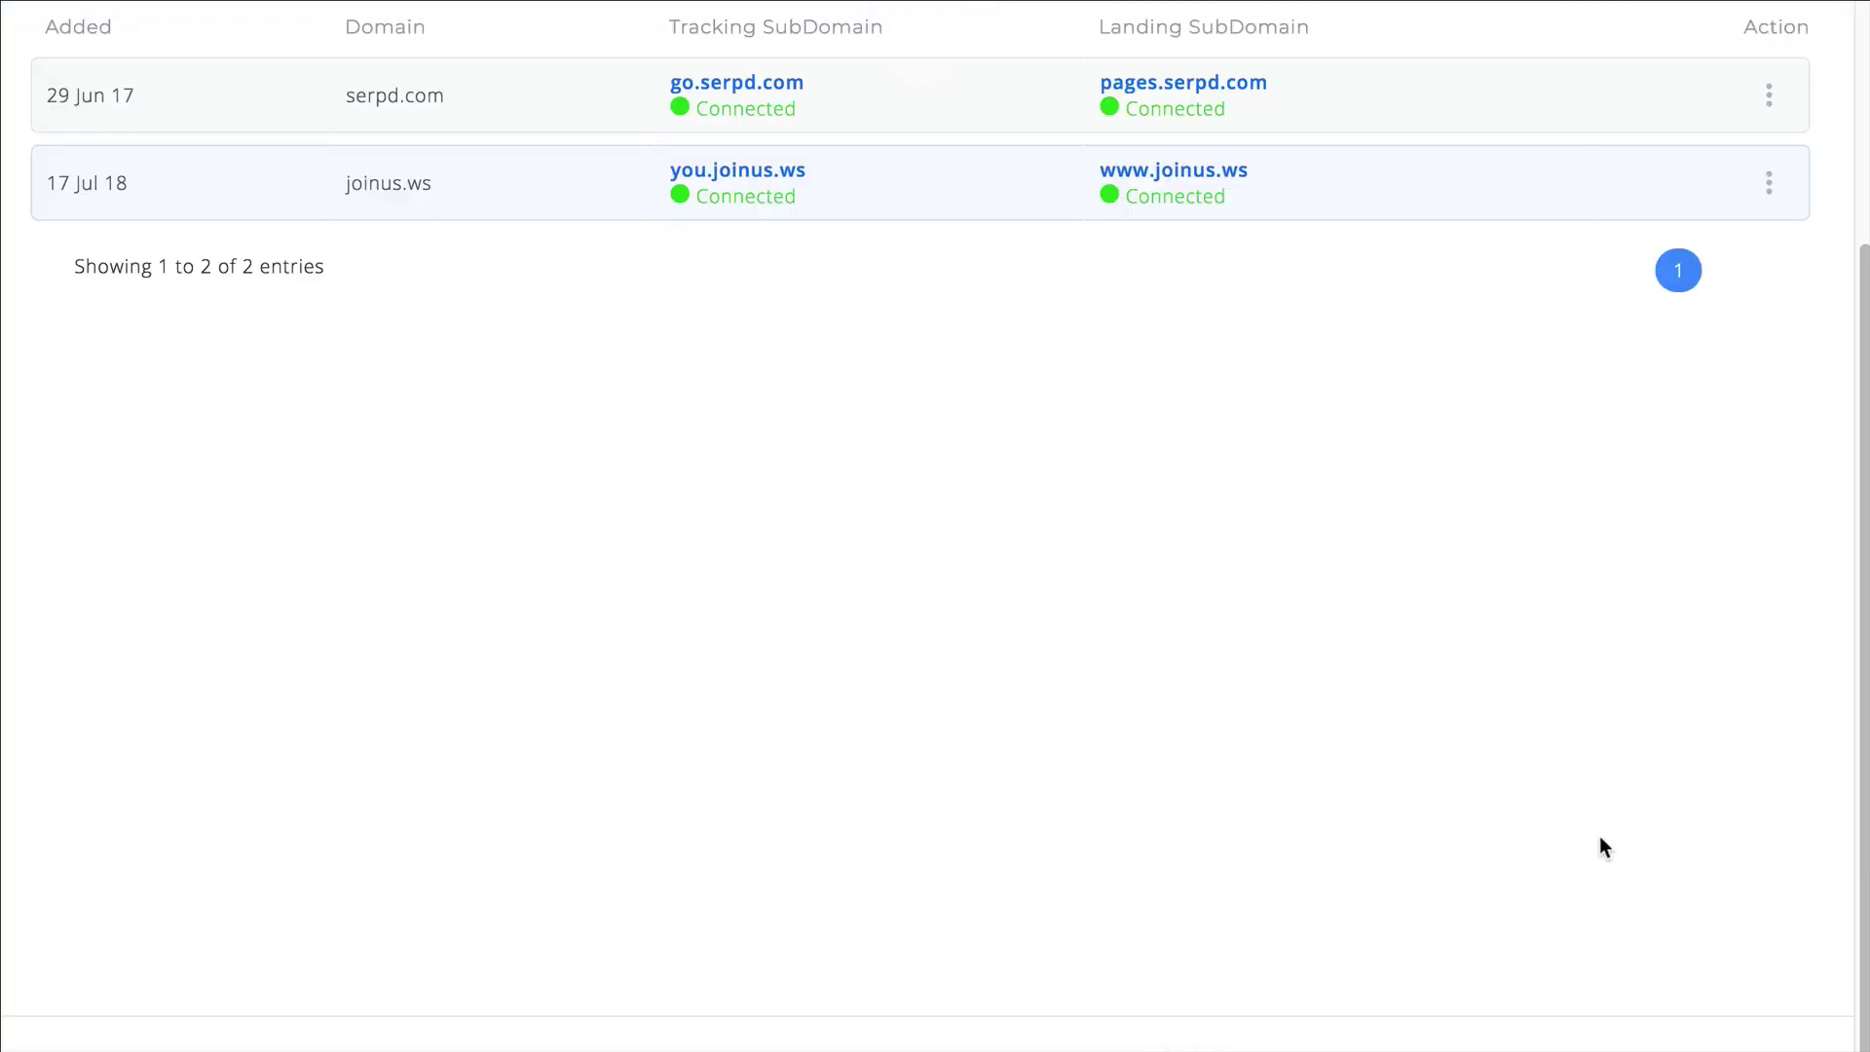
scroll(1551, 733, "up", 3)
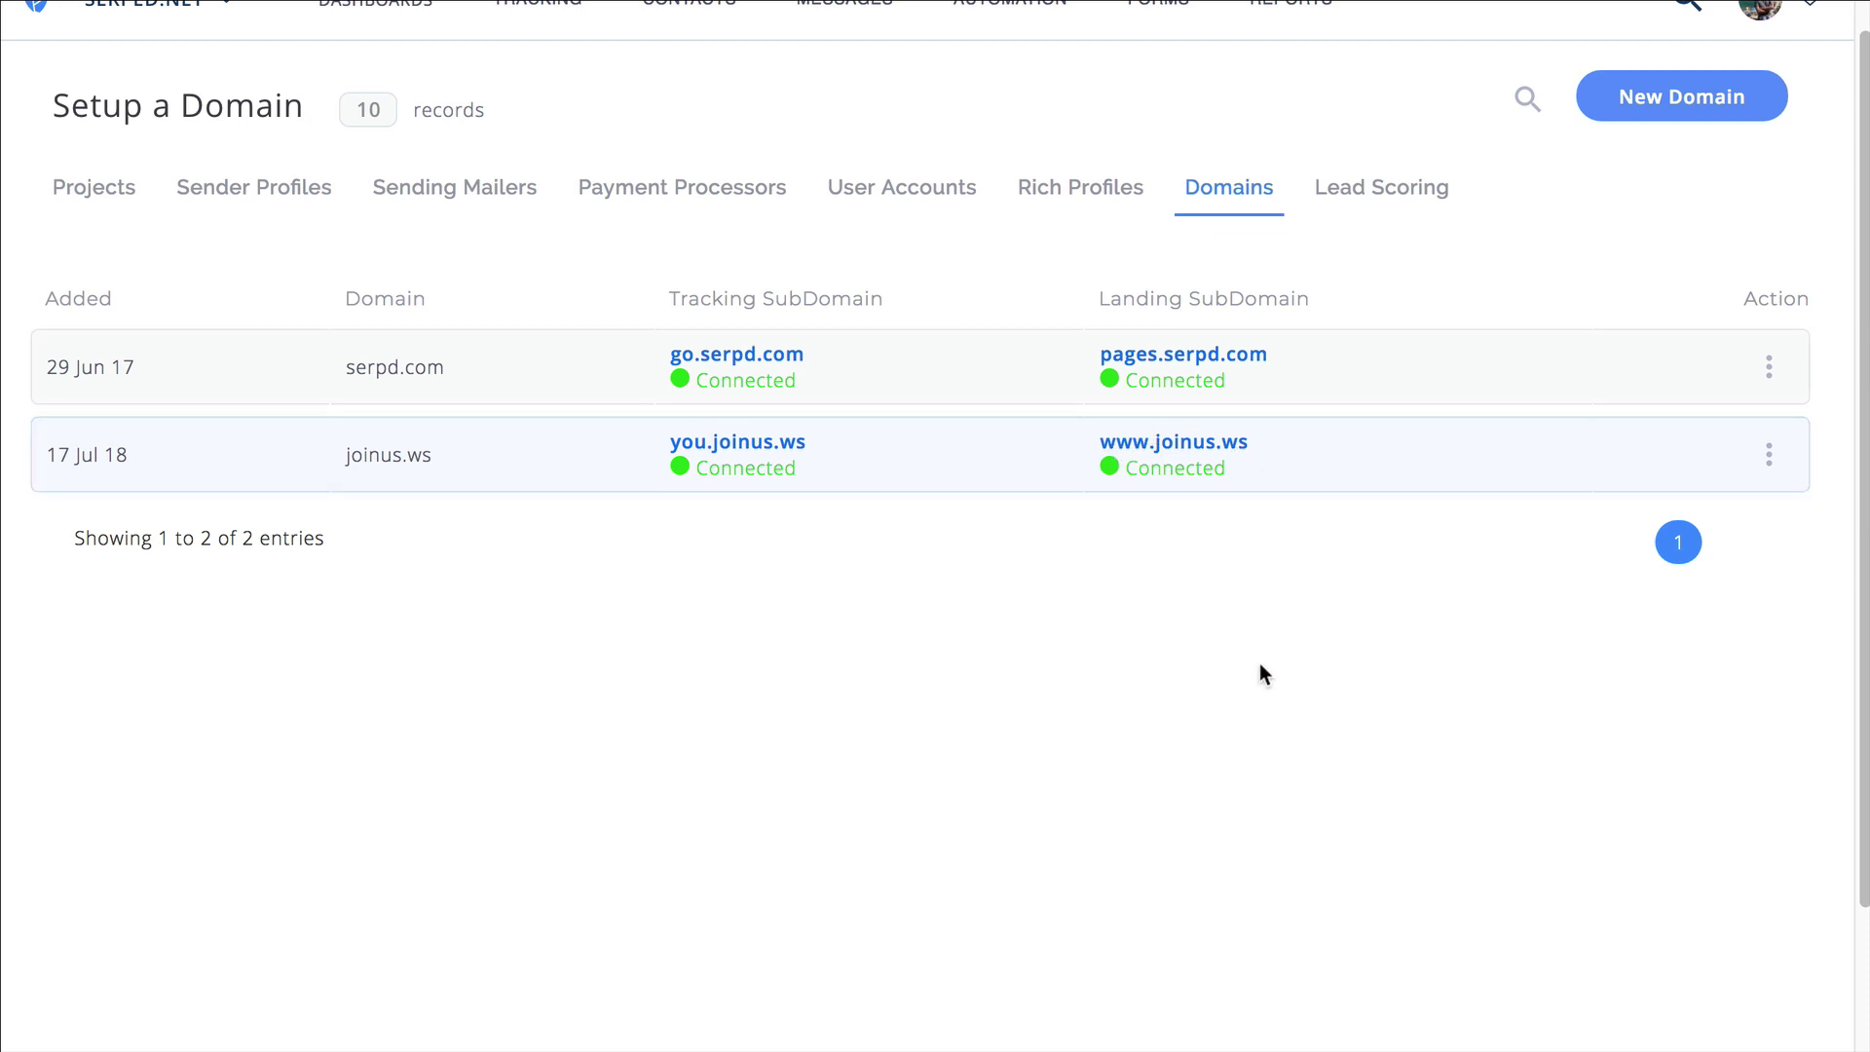
scroll(1263, 674, "up", 1)
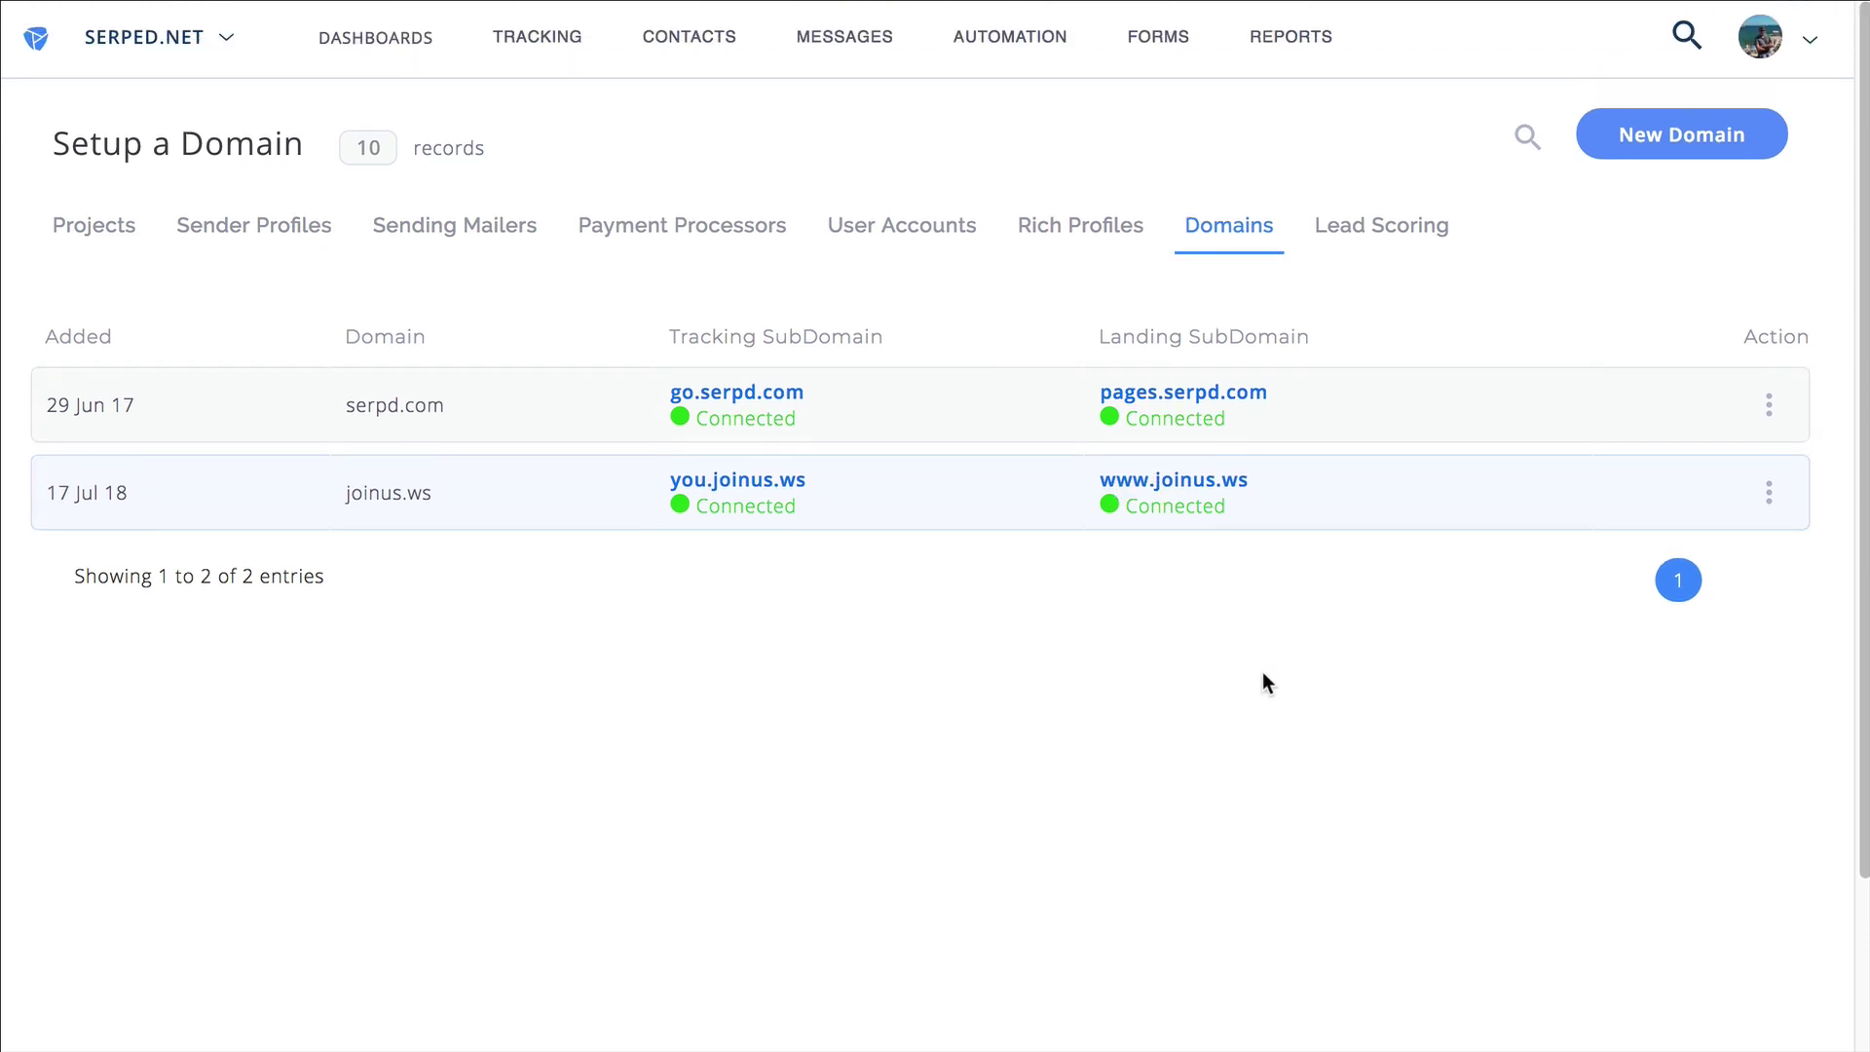